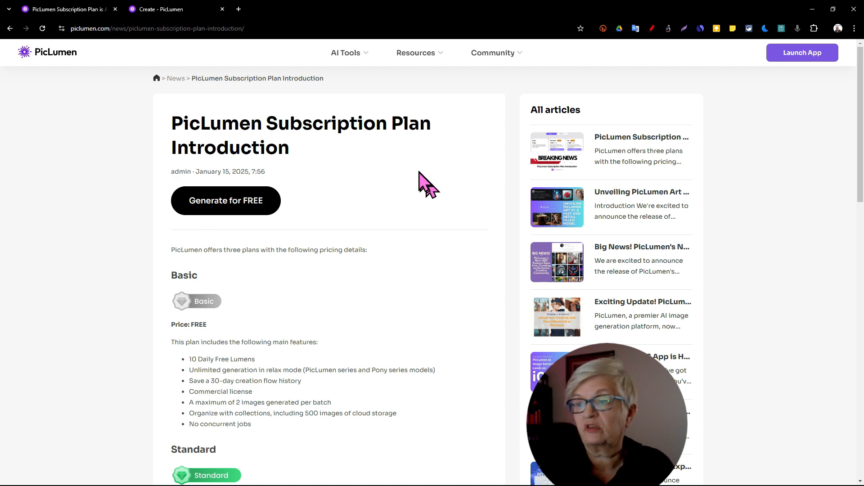
Step: Read through the Basic, Standard and Pro plan prices and features in the PicLumen subscription plan article
scroll(419, 207, down, 3)
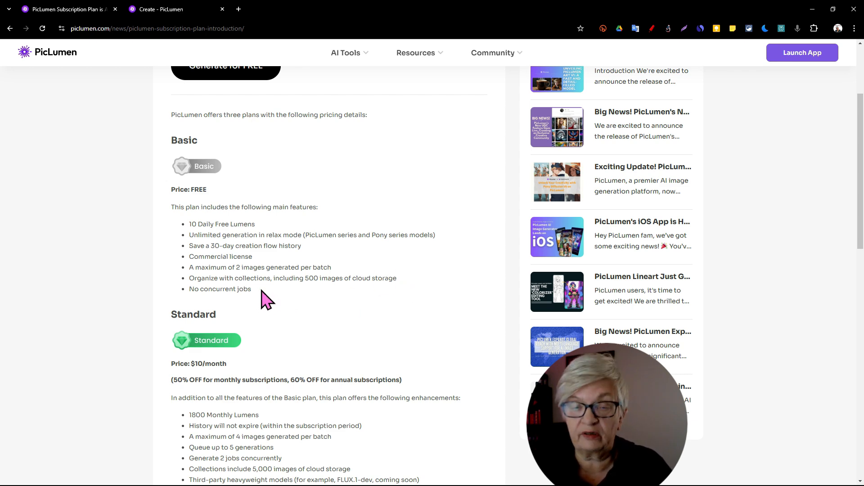
scroll(265, 299, down, 3)
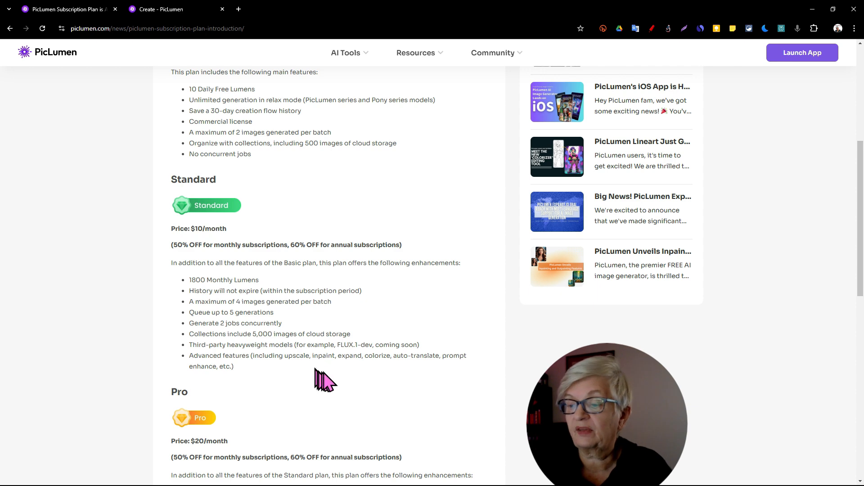
scroll(364, 382, down, 1)
scroll(359, 373, down, 2)
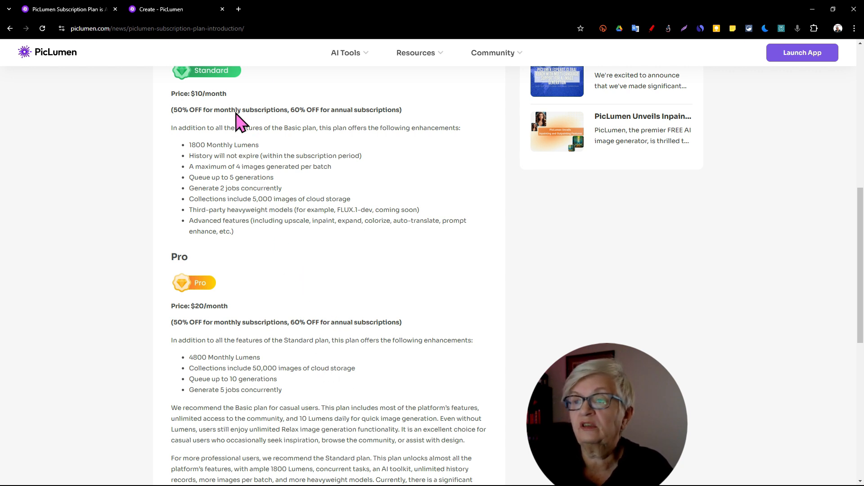
Step: Switch to the PicLumen app and open the account's profile page
click(198, 9)
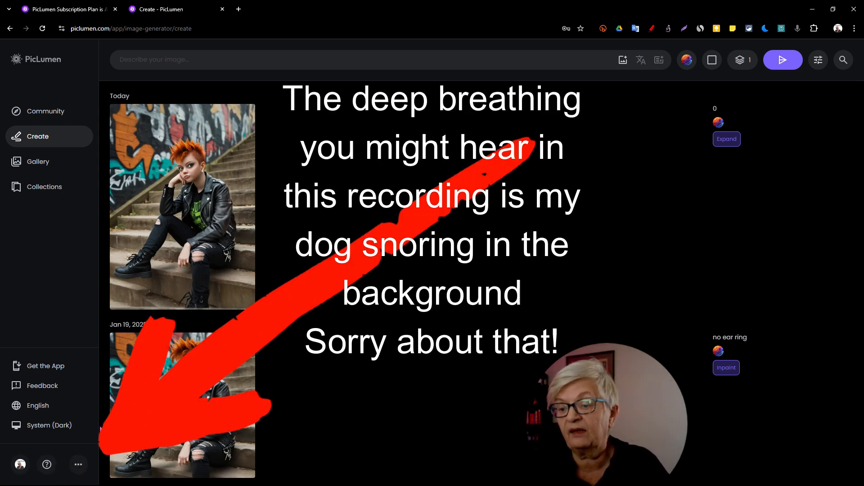
click(78, 464)
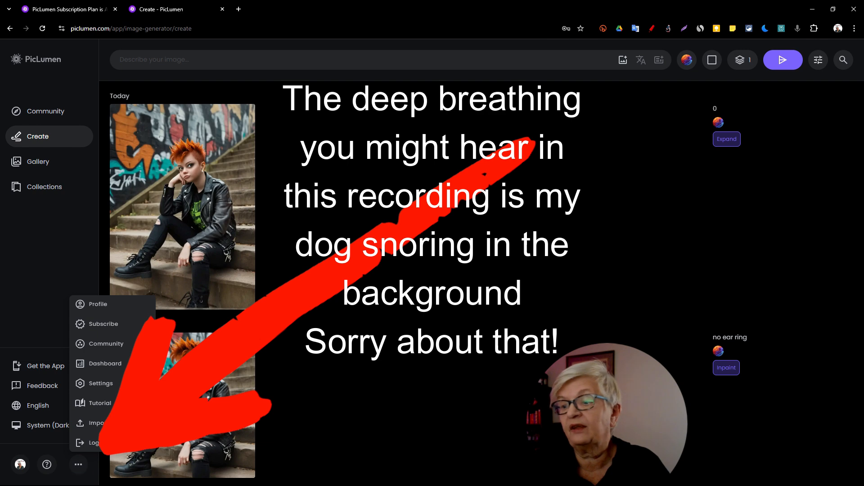
click(106, 305)
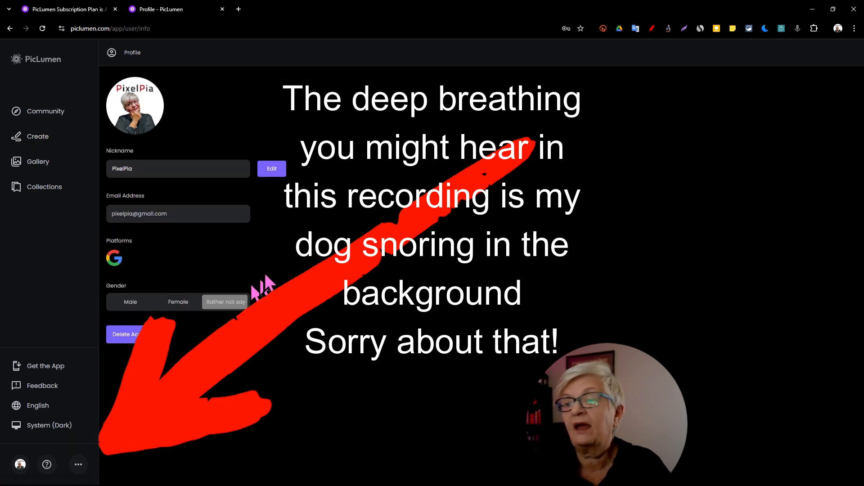
Step: Open the subscription page and review the active plan and the available upgrade plans
click(84, 463)
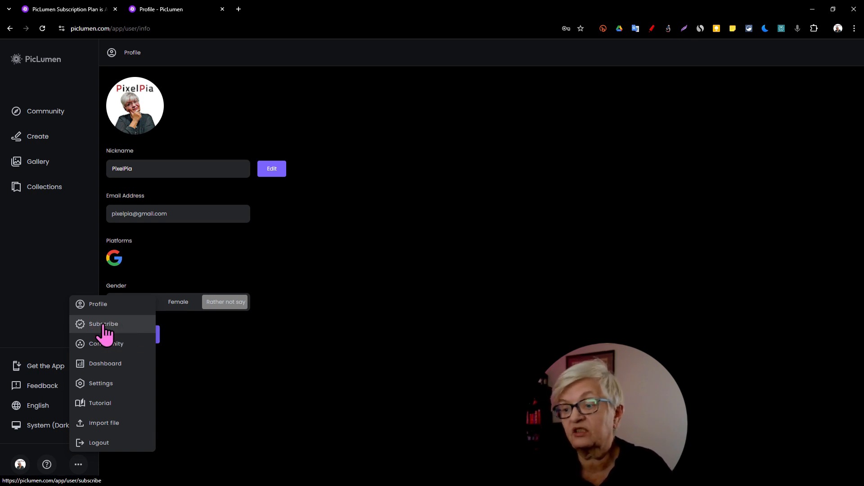
click(110, 328)
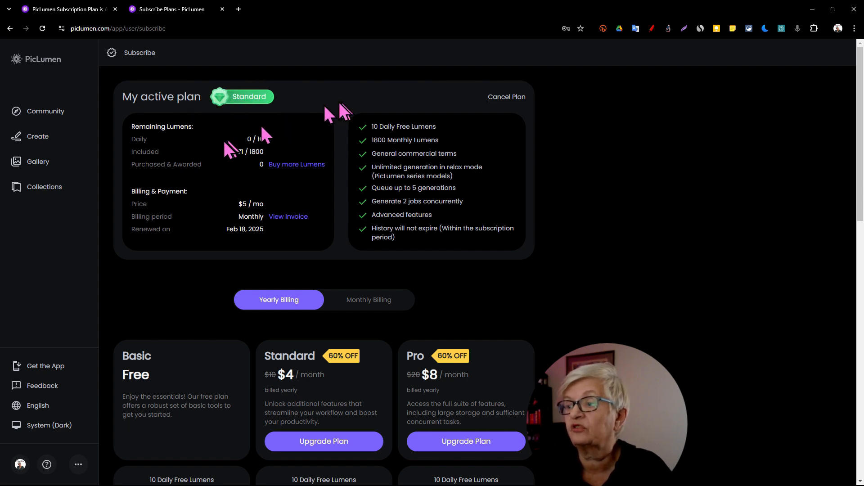
scroll(178, 207, down, 3)
Step: Open the account dashboard to check the generation statistics and the option to buy more Lumens
click(110, 347)
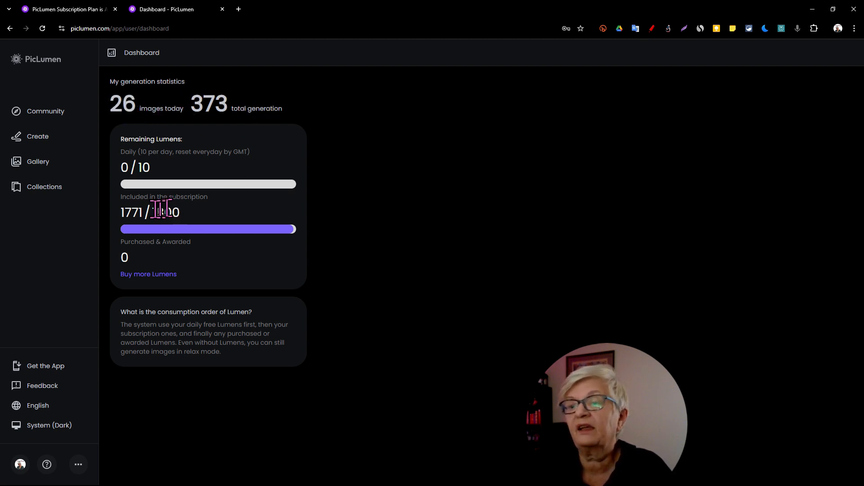
click(159, 277)
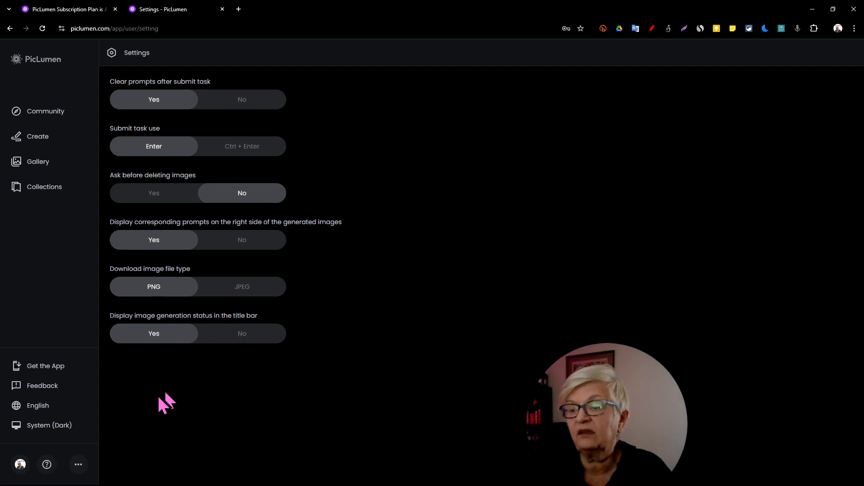
Step: Return to the Create page and look through the previously generated images with their prompts and edit labels
click(50, 142)
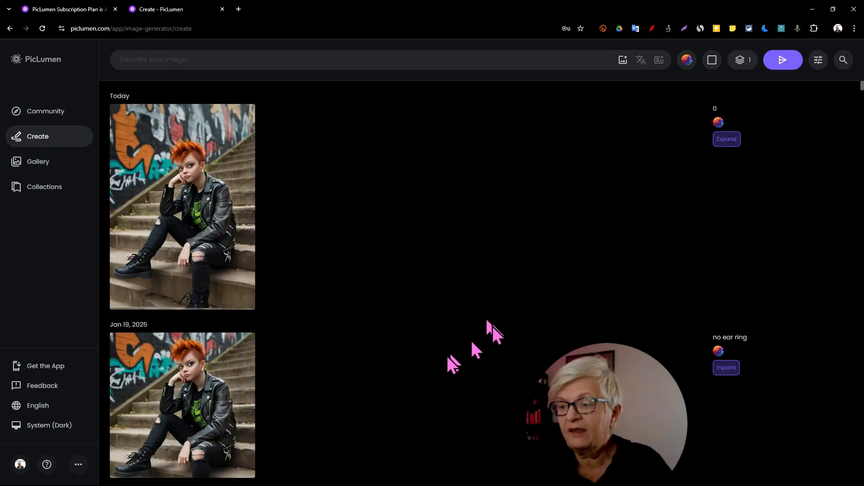
scroll(367, 305, down, 2)
scroll(367, 305, up, 2)
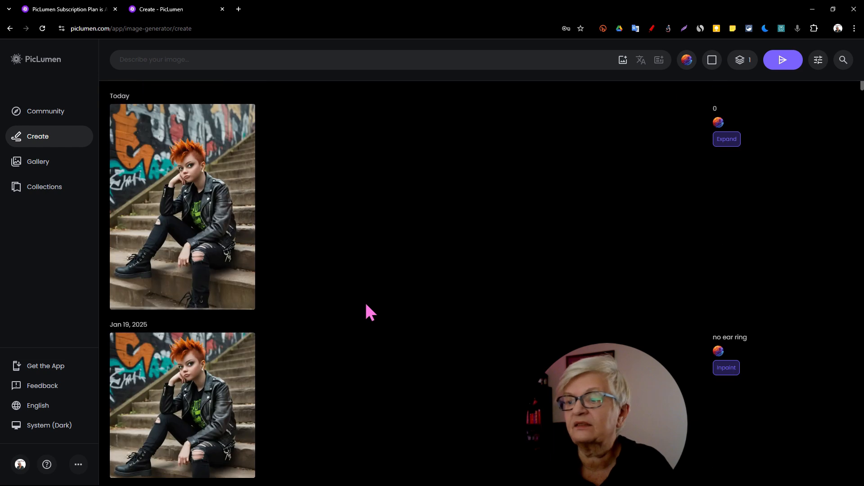
scroll(338, 358, down, 1)
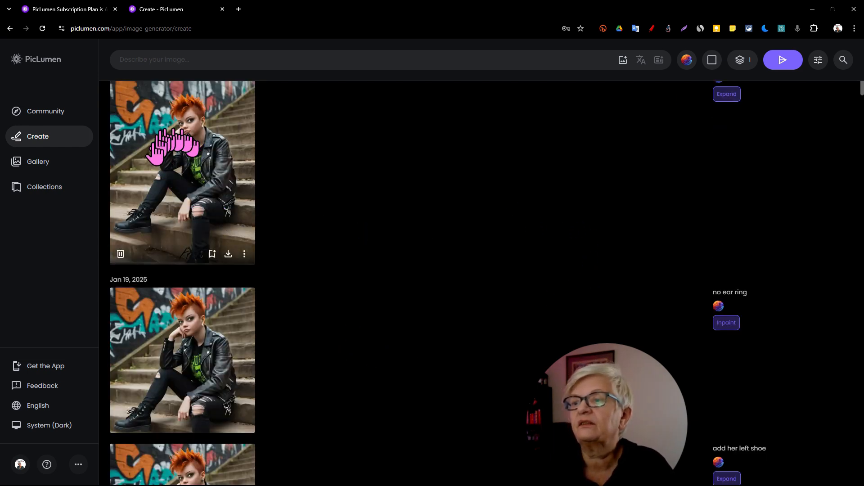
scroll(742, 163, up, 1)
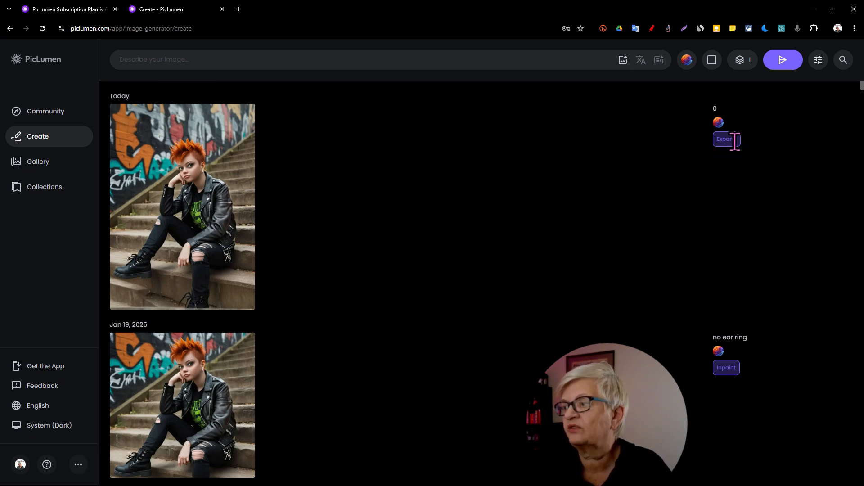
scroll(738, 385, down, 1)
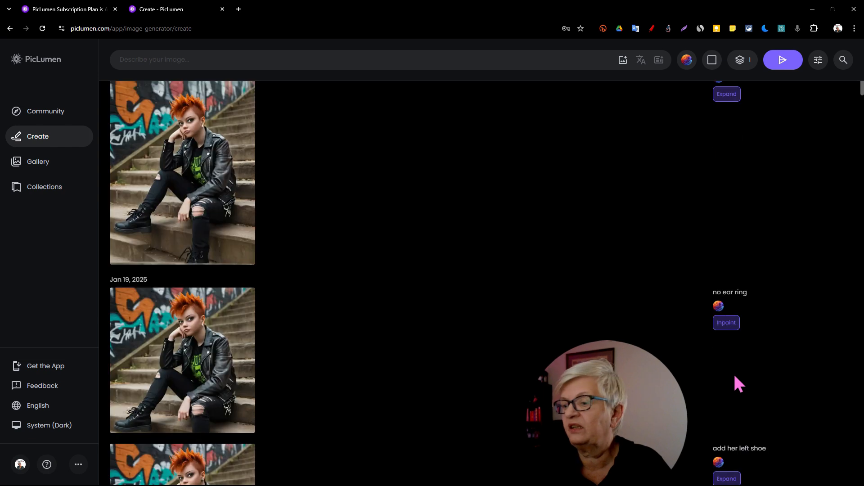
scroll(723, 324, down, 3)
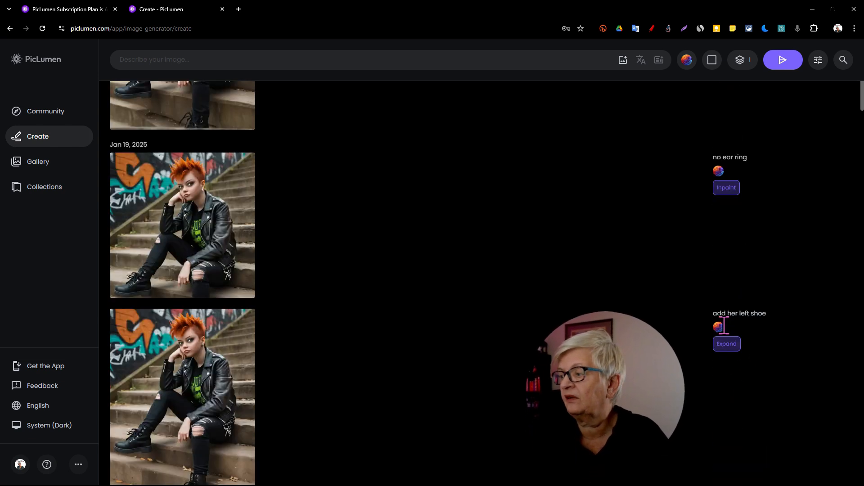
scroll(720, 341, down, 5)
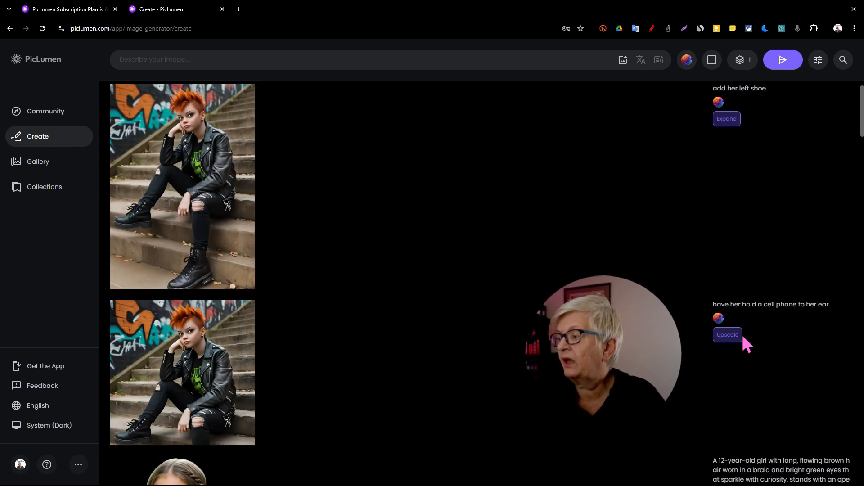
scroll(723, 347, down, 3)
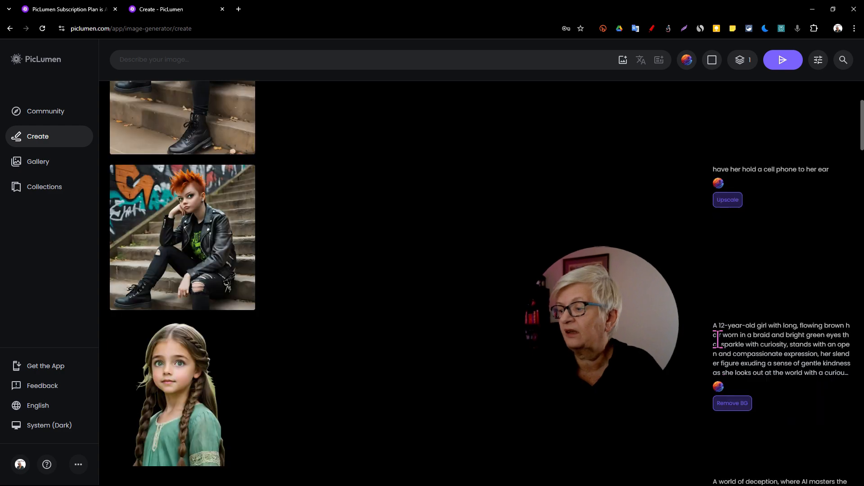
scroll(718, 340, down, 2)
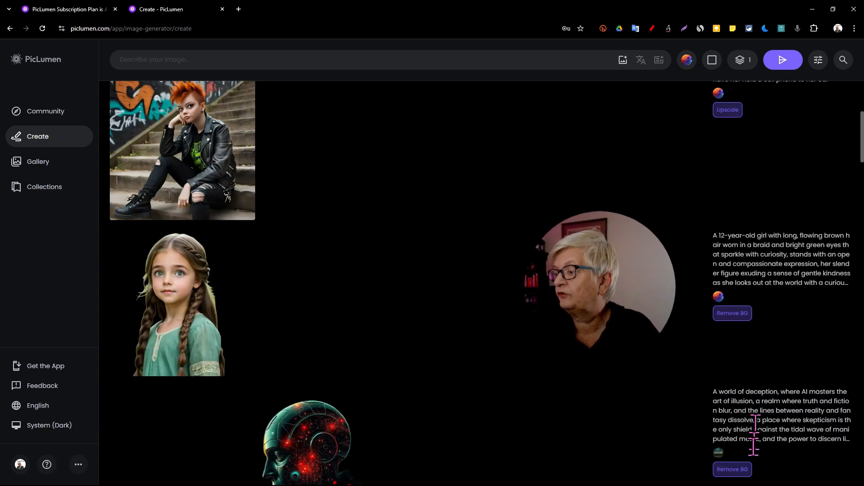
scroll(737, 468, down, 8)
scroll(738, 463, up, 8)
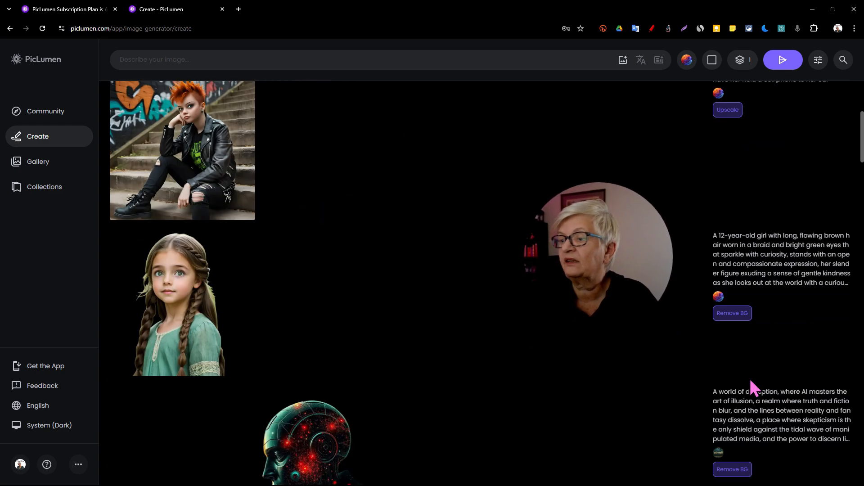
scroll(750, 380, up, 3)
scroll(750, 380, down, 15)
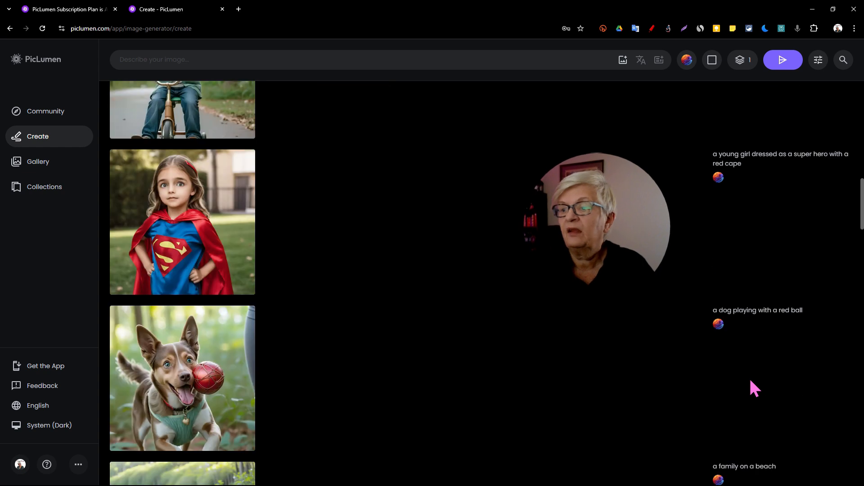
scroll(367, 342, down, 3)
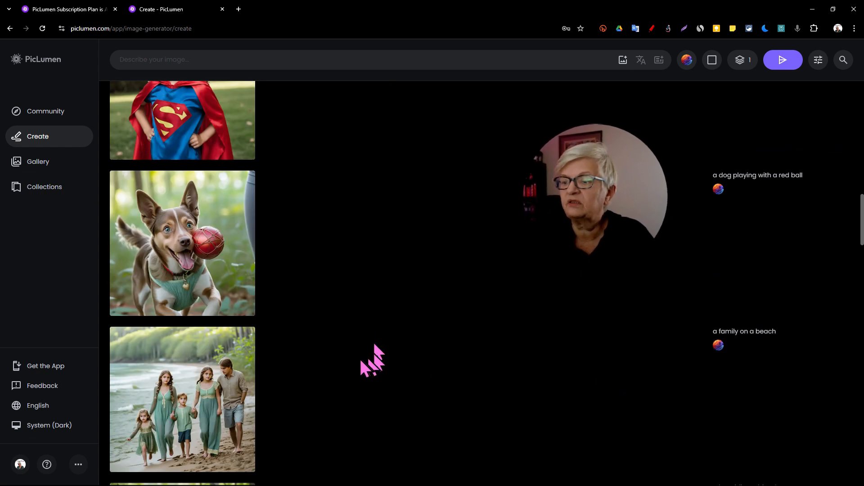
scroll(343, 333, up, 4)
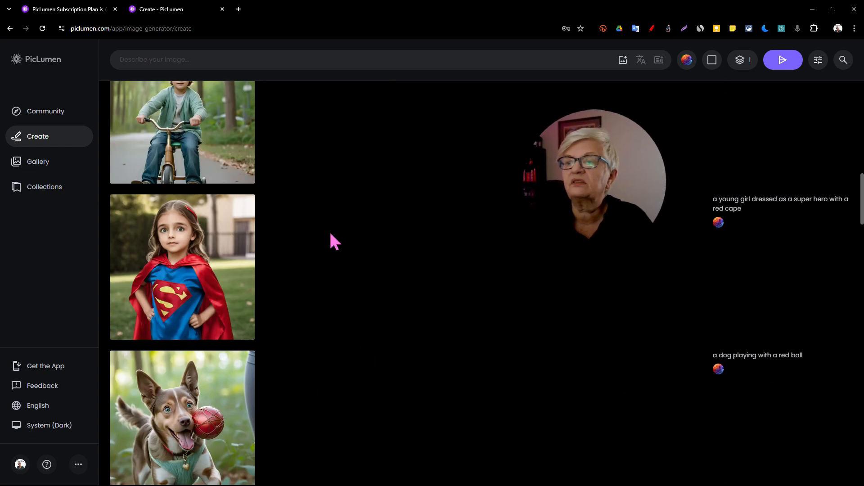
Step: Open the details of the super hero girl image and, in the other account's window, of the medieval castle line drawing
click(188, 269)
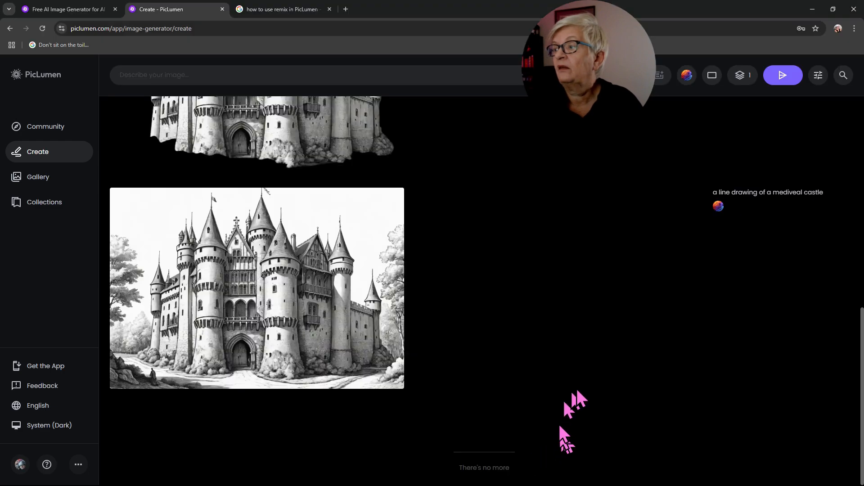
scroll(576, 386, up, 3)
scroll(577, 388, down, 3)
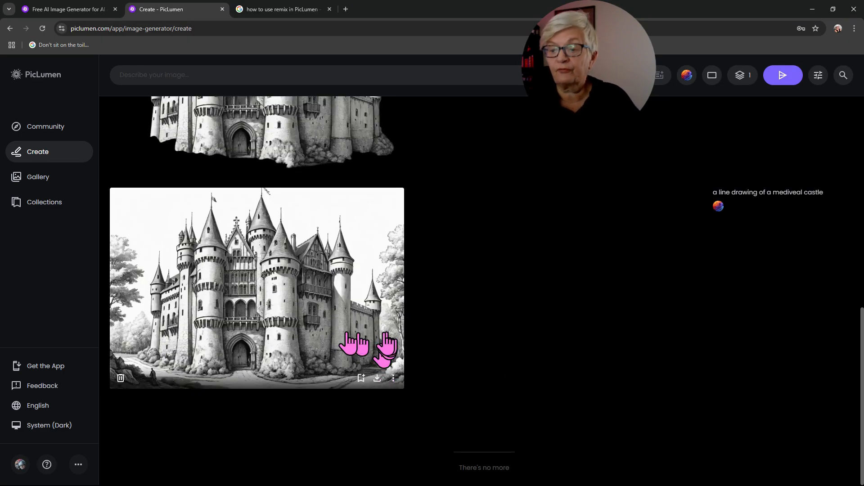
click(287, 298)
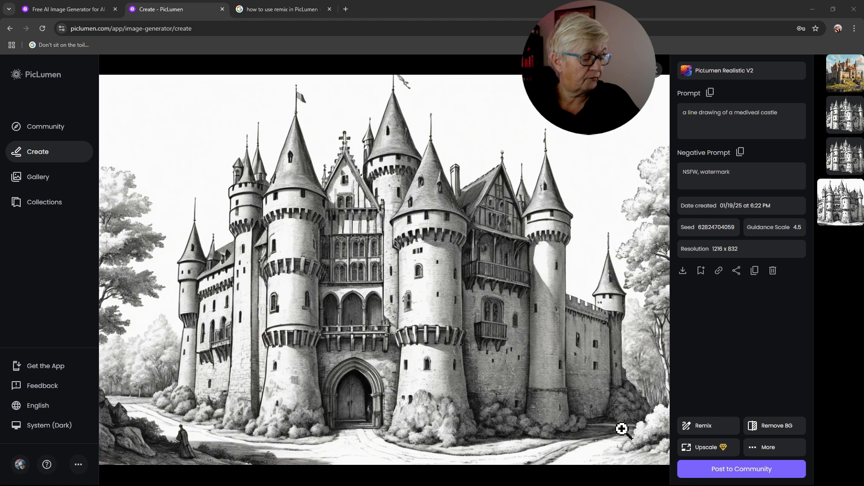
Step: Return to the super hero girl image in the Standard account and use Remix to reload its prompt
key(alt+Tab)
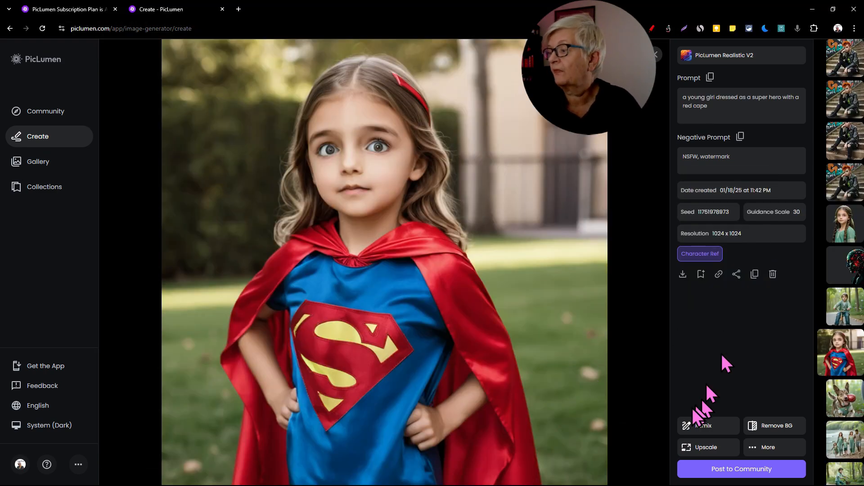
click(697, 425)
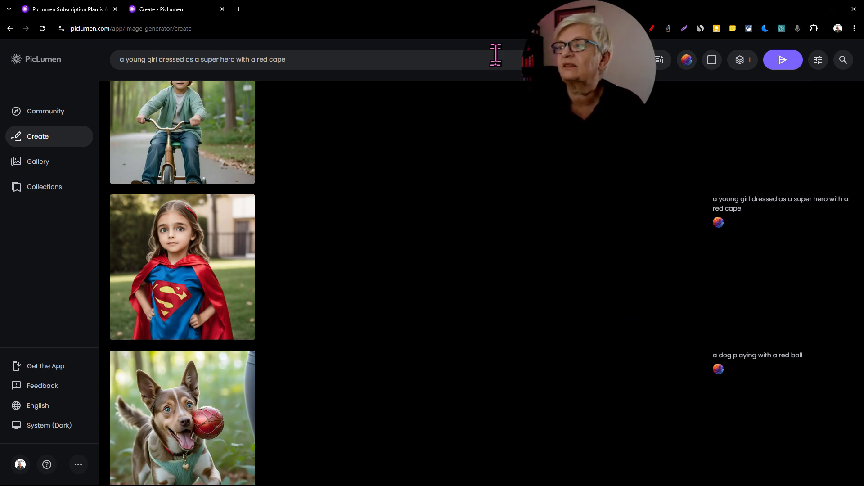
click(176, 243)
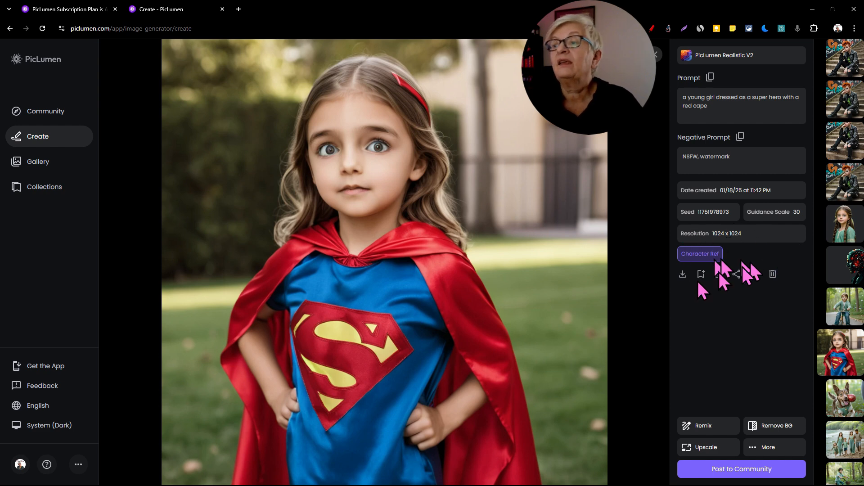
click(715, 425)
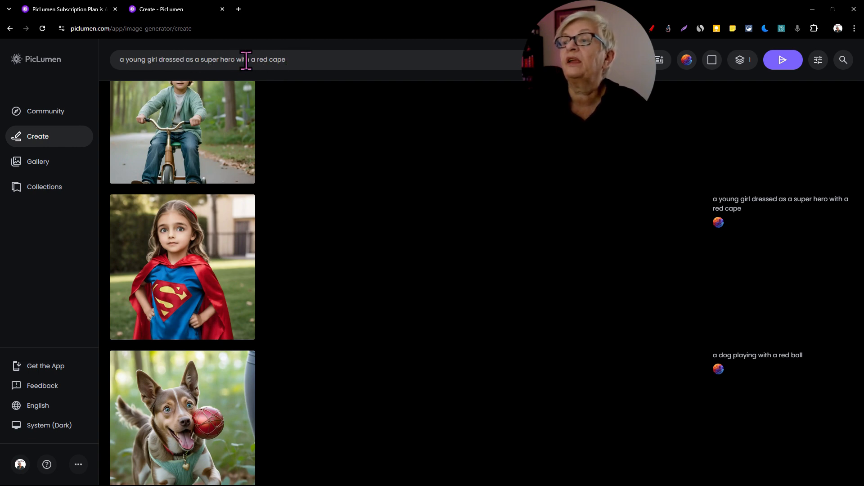
Step: Change the cape colour in the prompt to yellow, generate the image, and show it among the newest creations
double_click(263, 60)
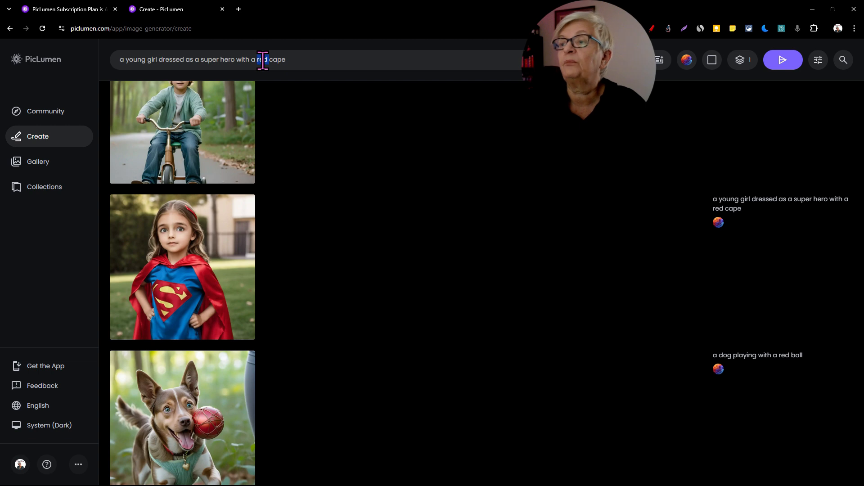
text(ye)
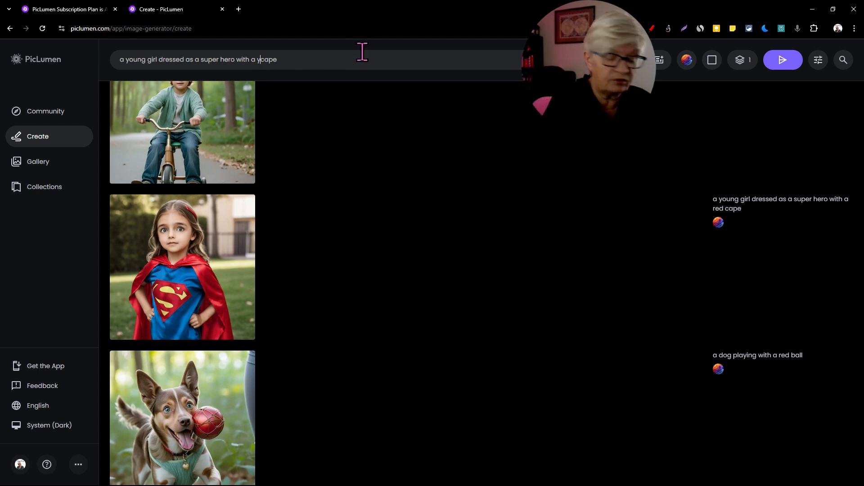
text(llow)
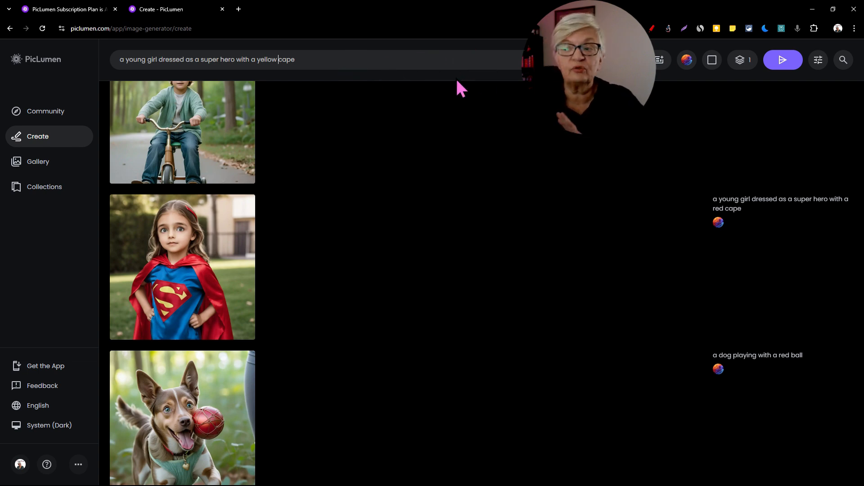
click(782, 60)
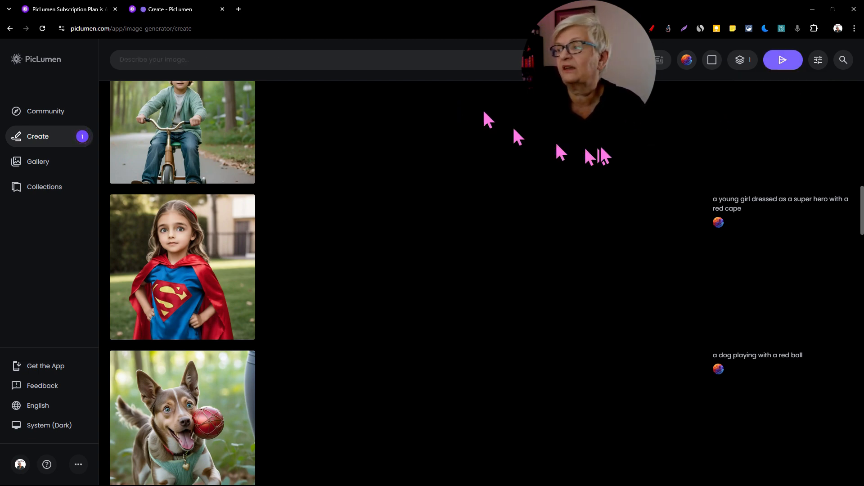
click(50, 143)
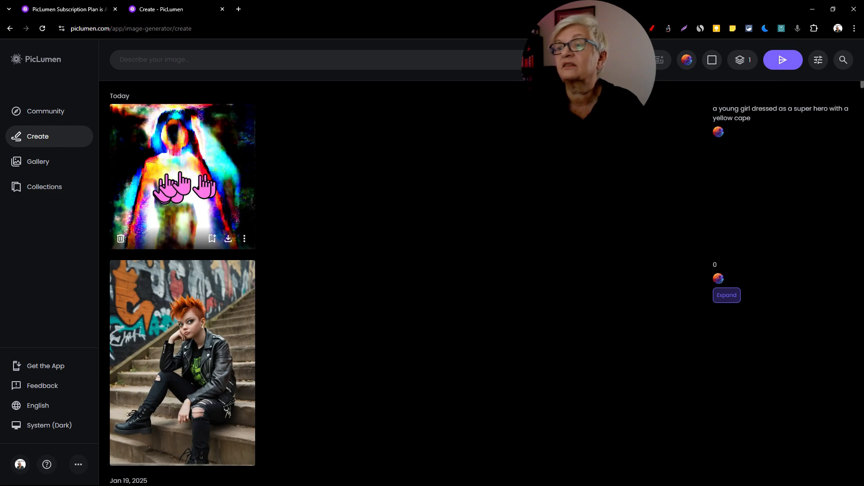
Step: Reopen the original red-cape super hero girl image, remove its background, and show the cutout among the newest creations
scroll(323, 196, down, 15)
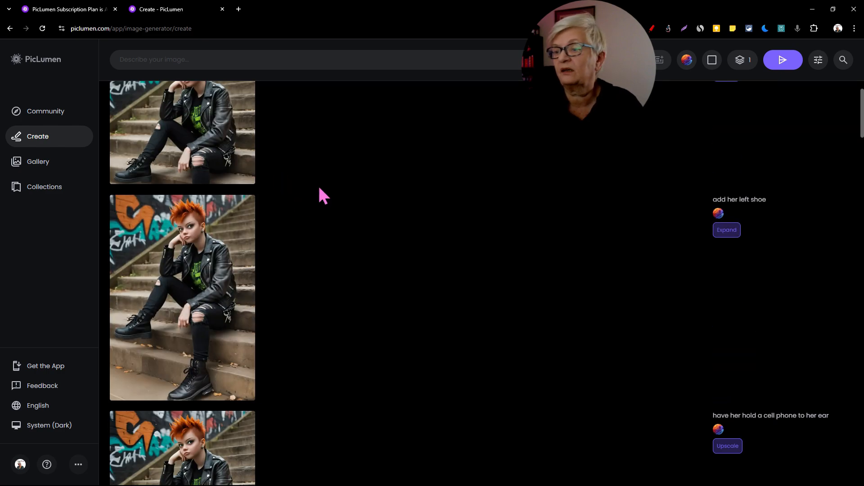
scroll(225, 194, down, 5)
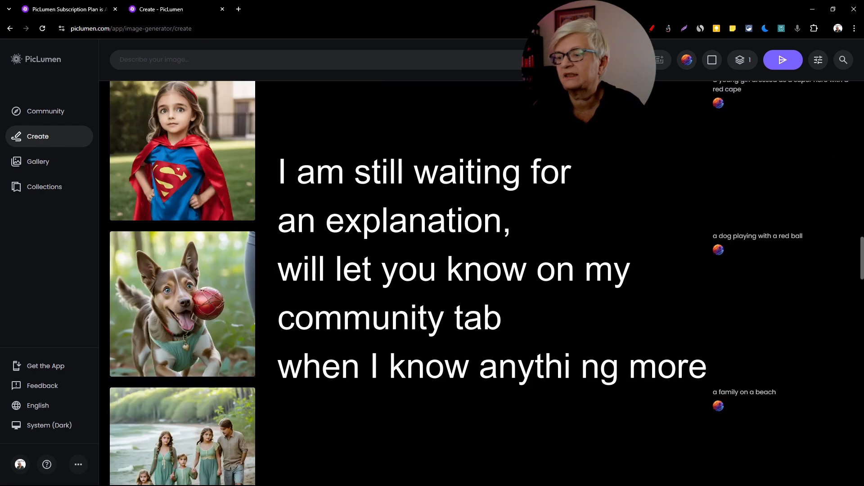
click(207, 159)
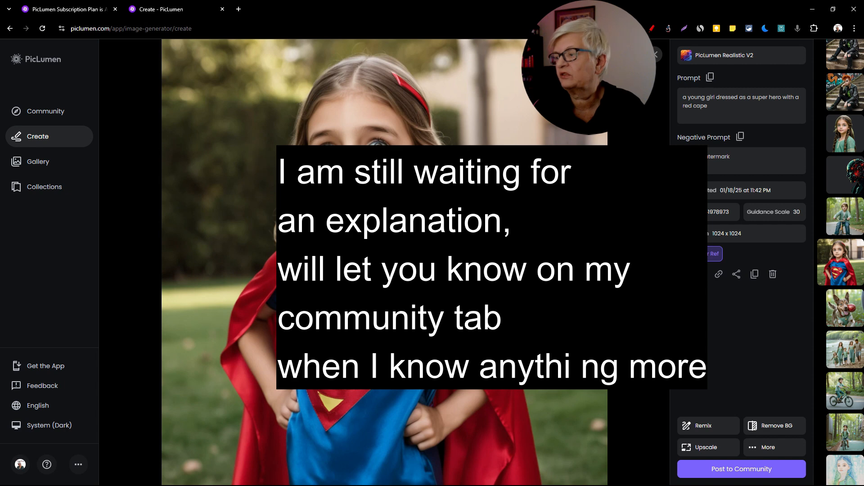
key(Escape)
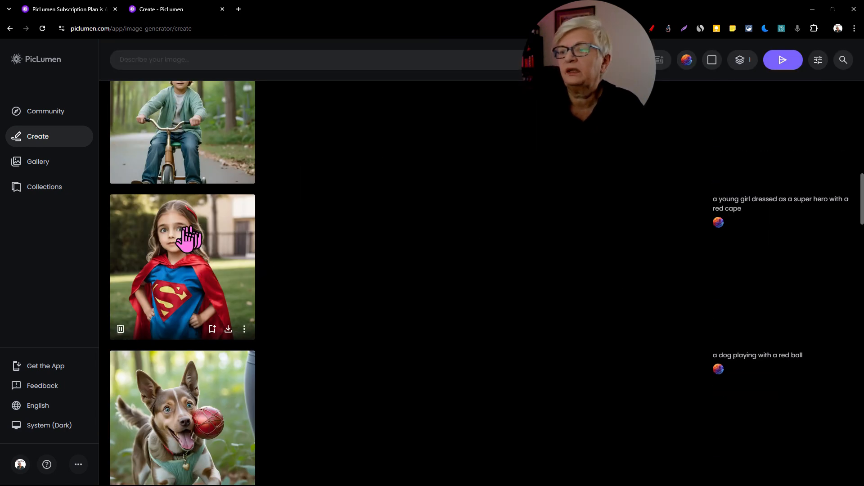
click(170, 251)
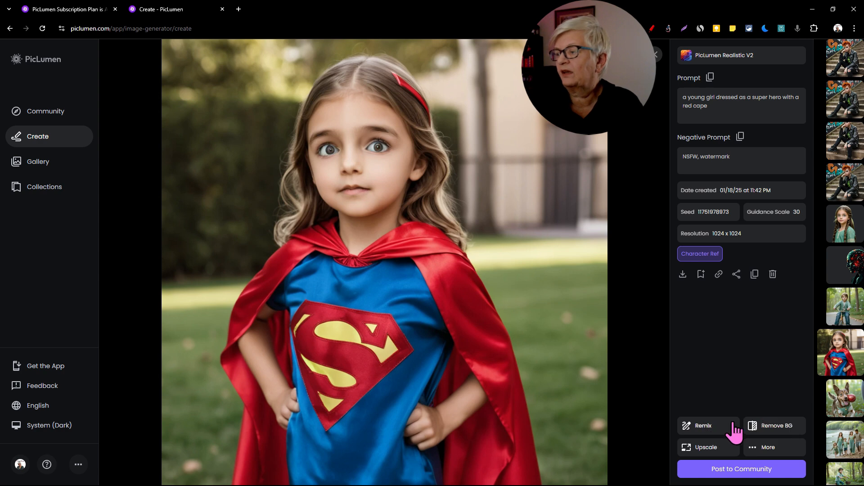
click(781, 427)
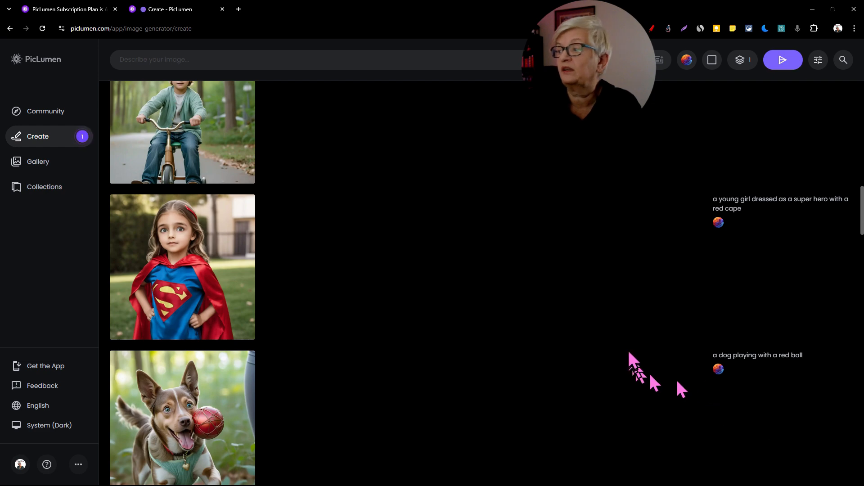
scroll(621, 278, up, 2)
scroll(621, 278, up, 20)
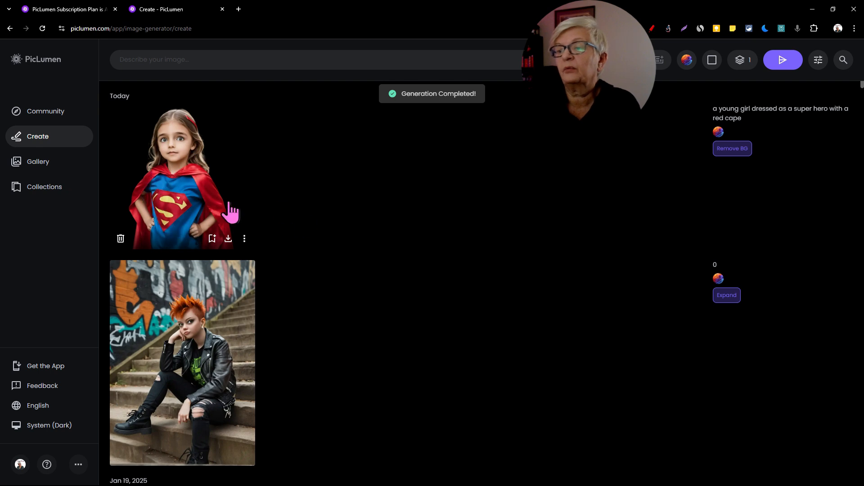
Step: Upscale the original super hero girl image by 1.5x with redraw strength 0.3, and view the enlarged result
click(204, 151)
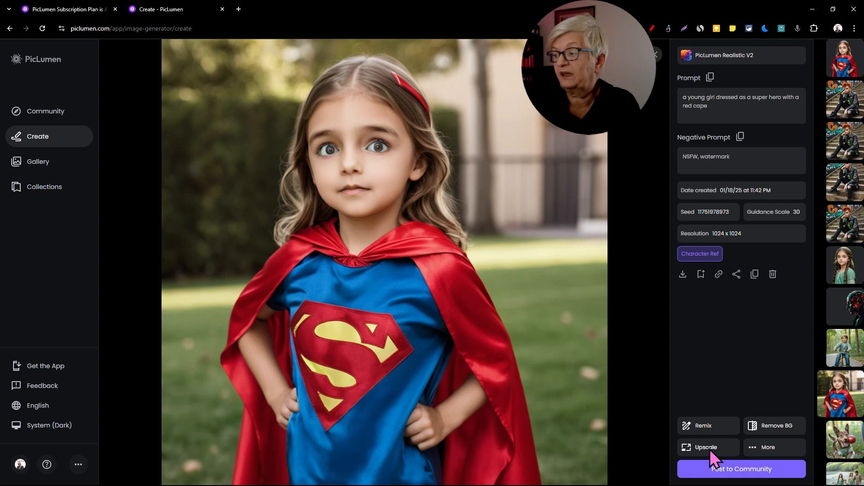
click(709, 448)
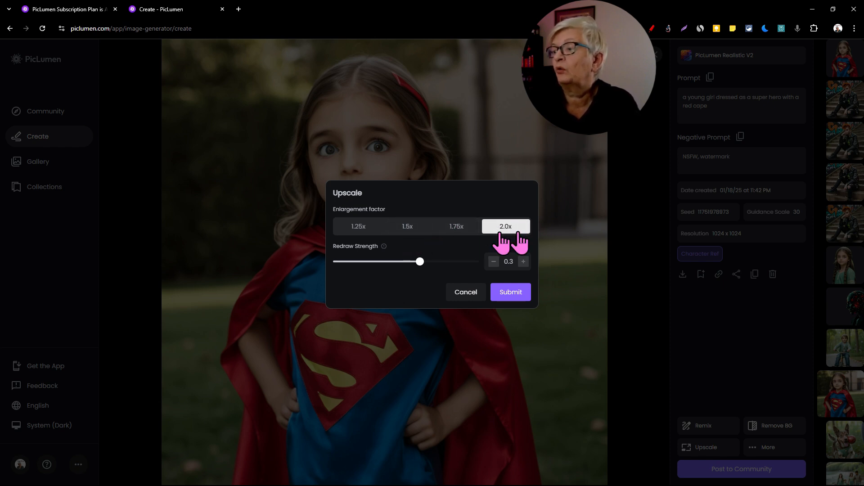
click(411, 226)
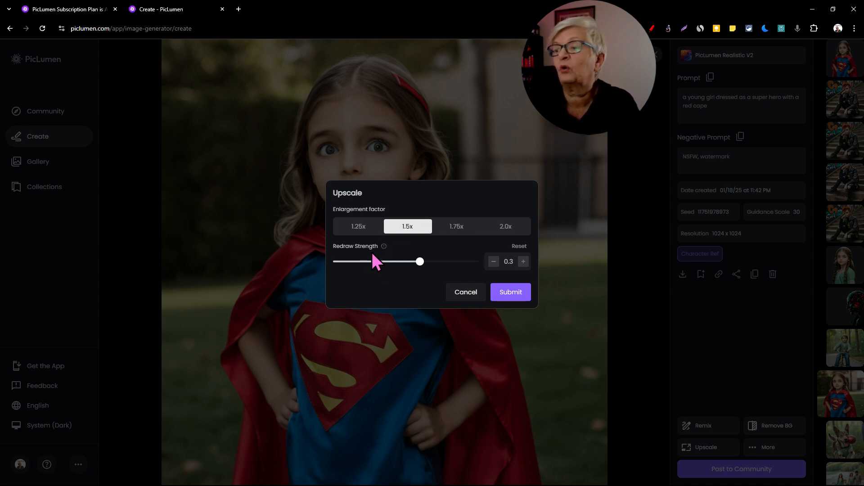
mouse_move(385, 251)
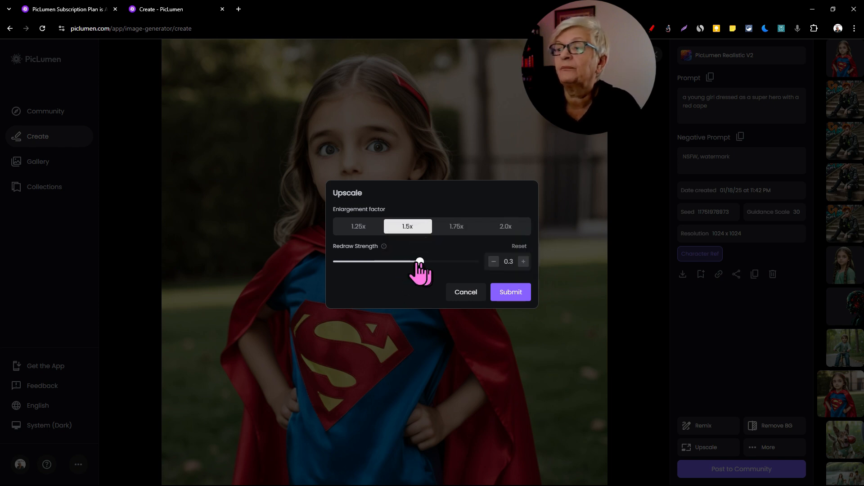
mouse_move(418, 266)
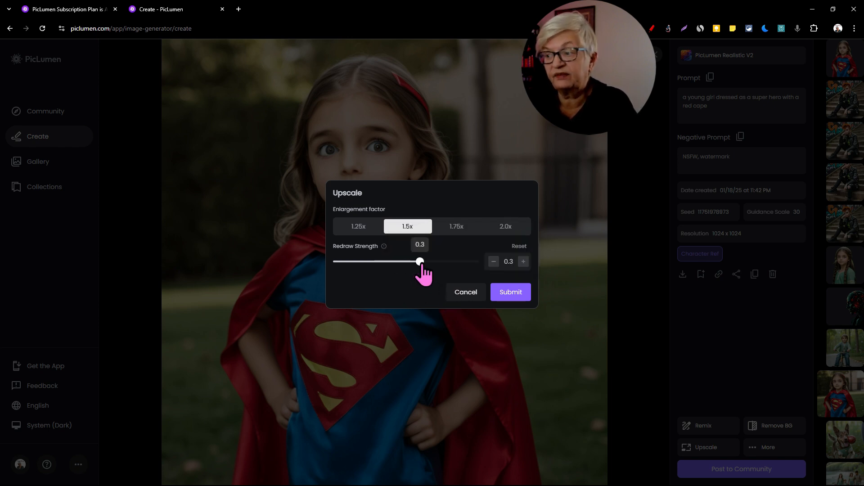
click(512, 292)
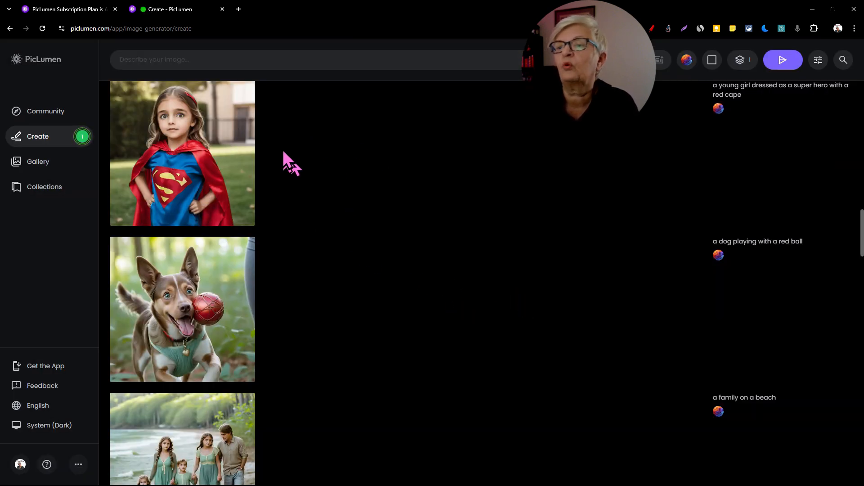
click(55, 136)
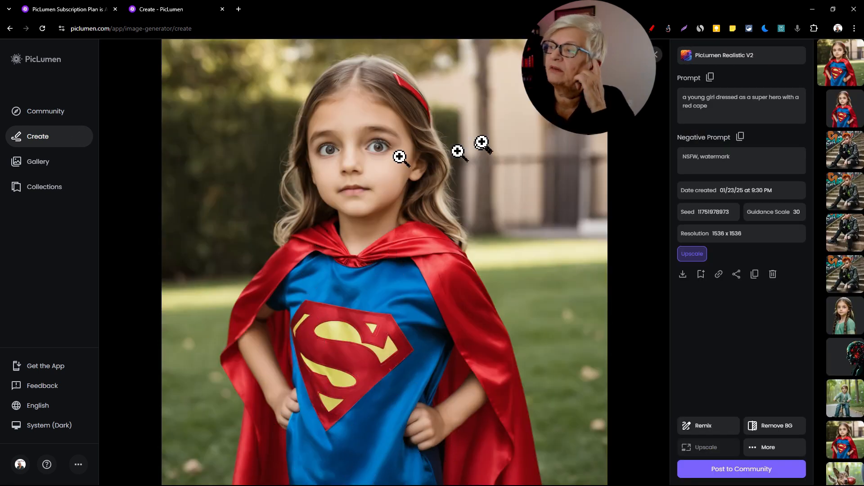
click(657, 67)
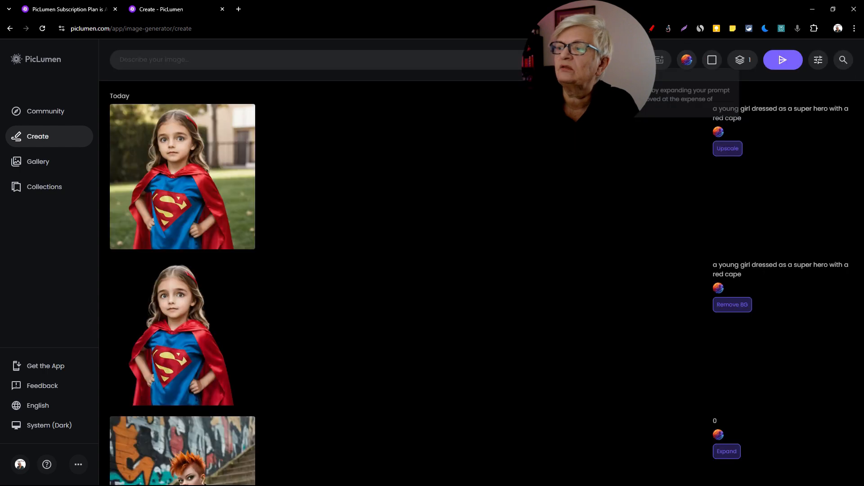
Step: Return to the original super hero girl image and upscale it by 2.0x with redraw strength 0.5
scroll(575, 135, down, 15)
scroll(575, 135, down, 10)
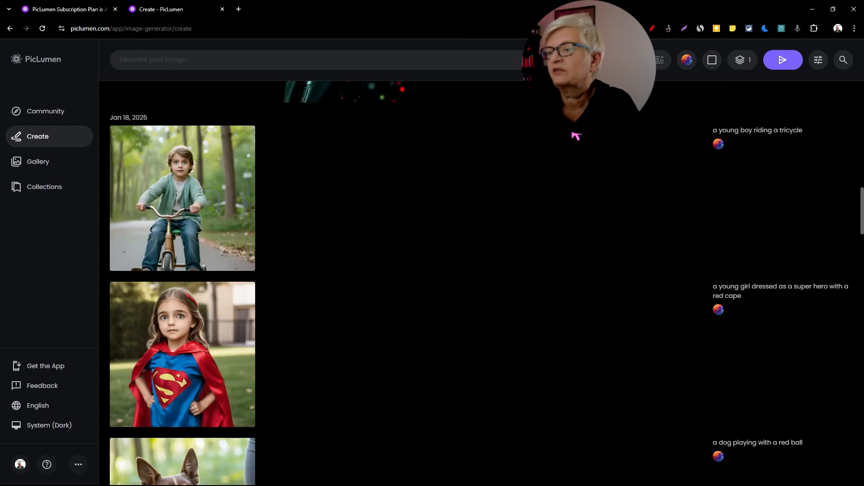
click(201, 205)
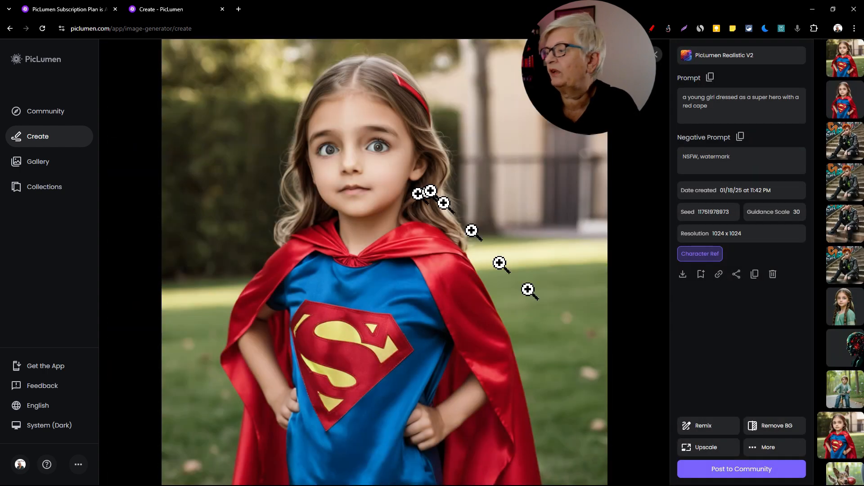
click(766, 448)
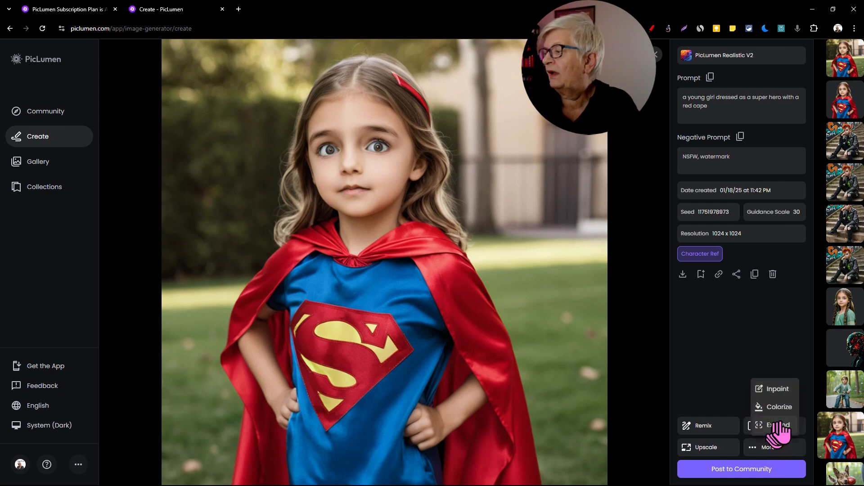
click(706, 447)
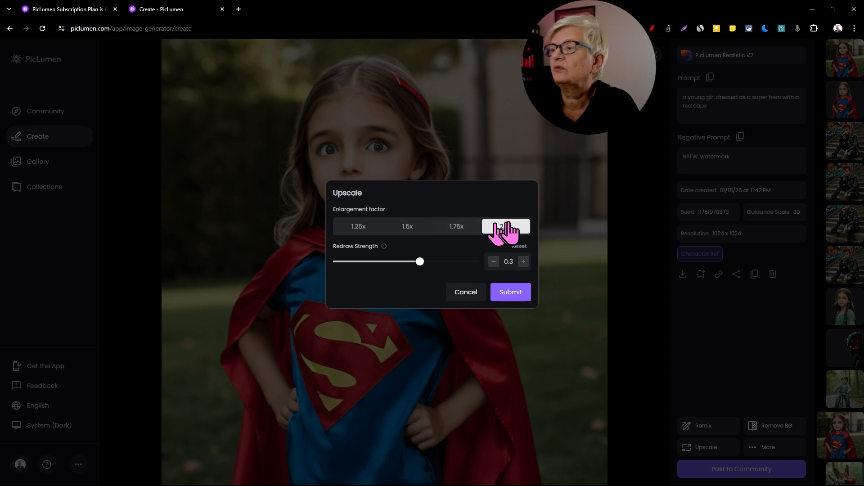
drag(422, 262, 485, 266)
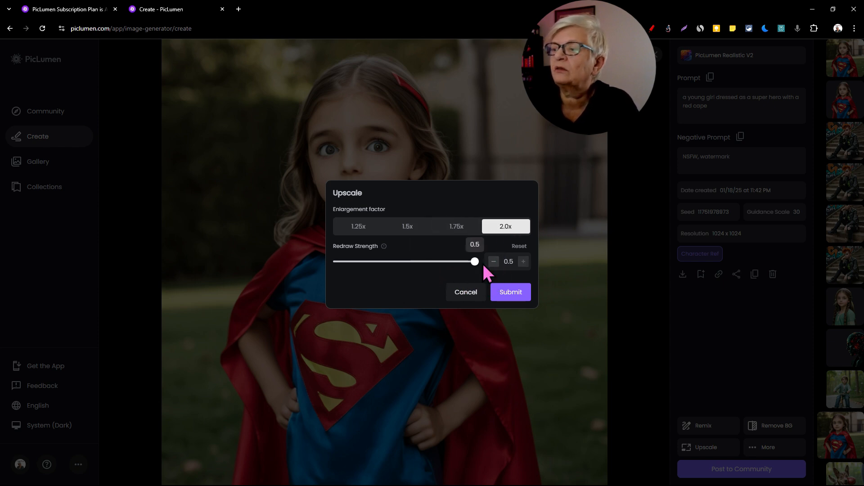
click(512, 292)
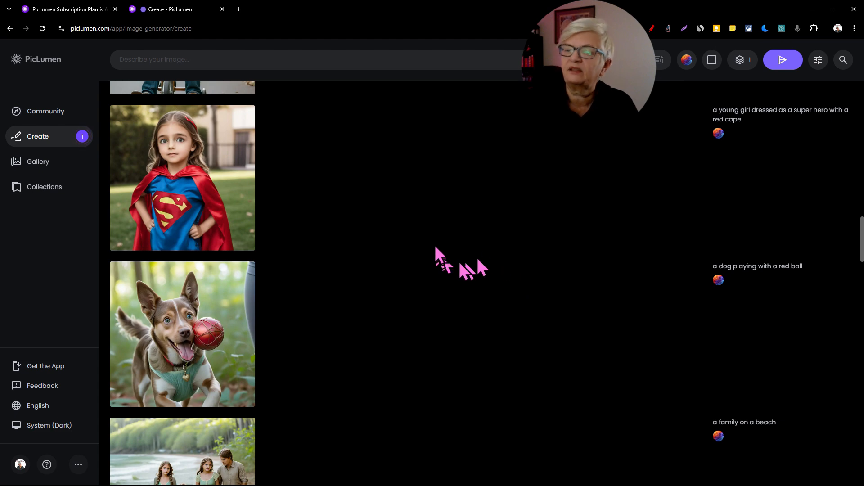
Step: View the new 2.0x upscale at full size and compare it with the 1.5x upscale
click(50, 137)
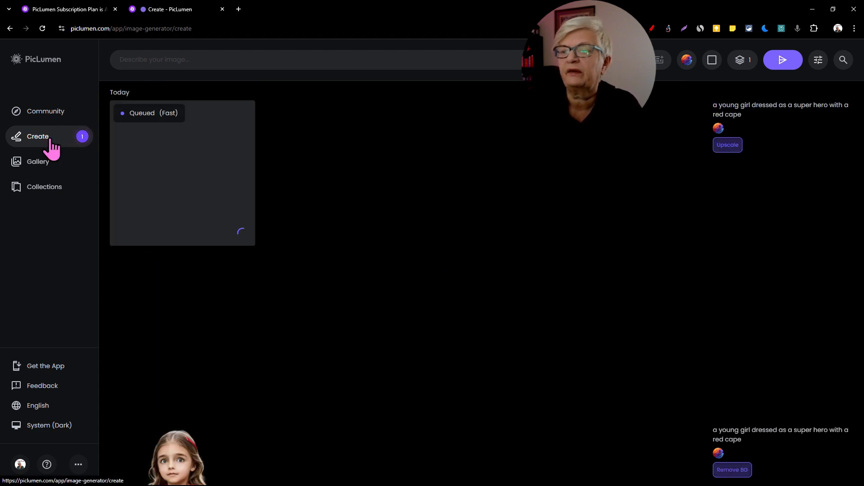
click(184, 150)
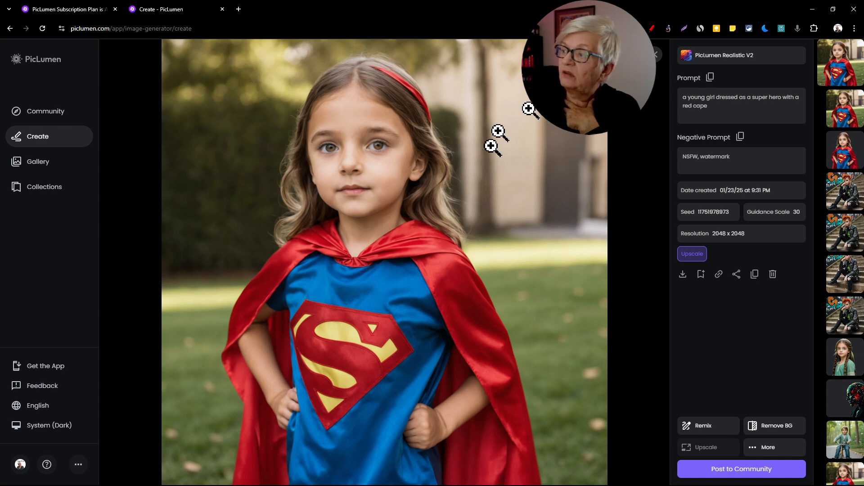
click(657, 57)
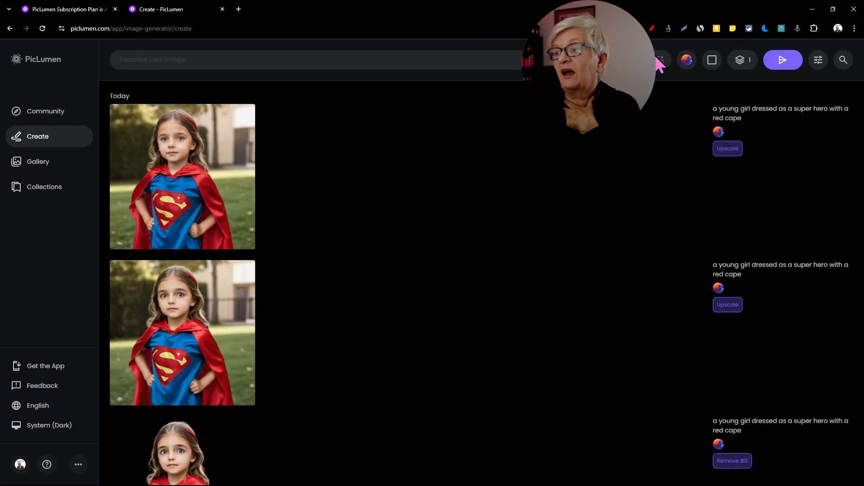
click(193, 298)
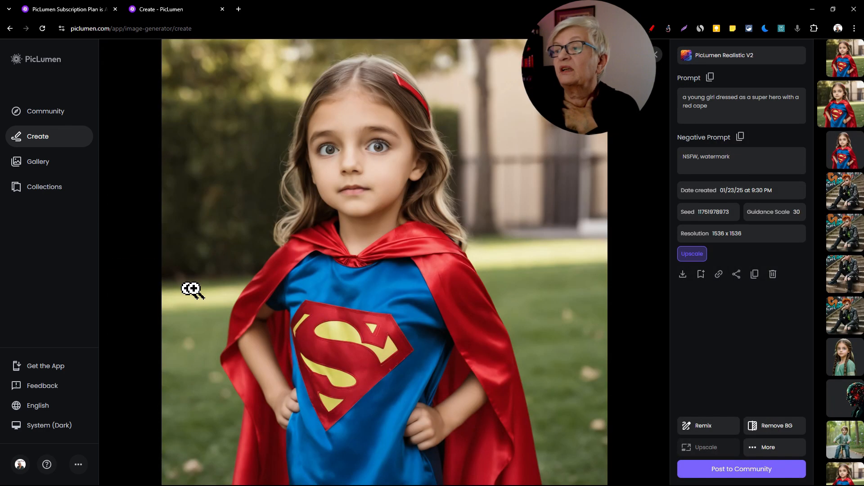
click(657, 56)
click(237, 156)
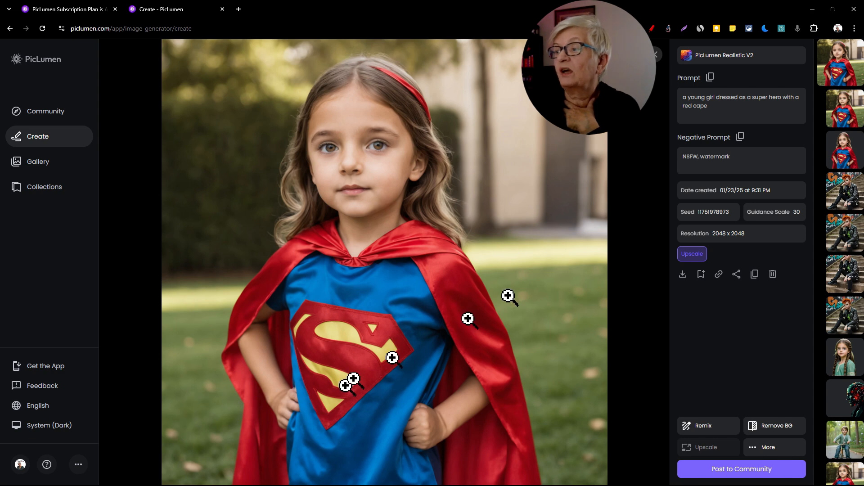
click(658, 74)
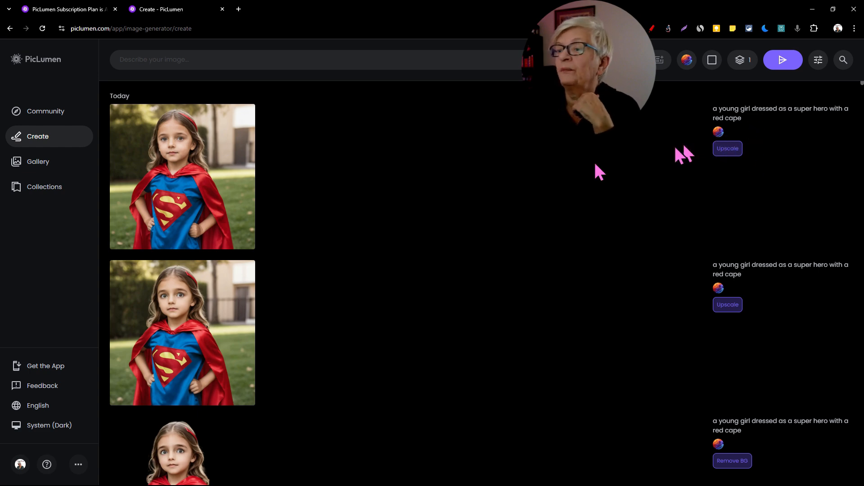
Step: Try remixing the 2.0x upscaled image with the cape colour changed to yellow, and delete the generated image
click(239, 223)
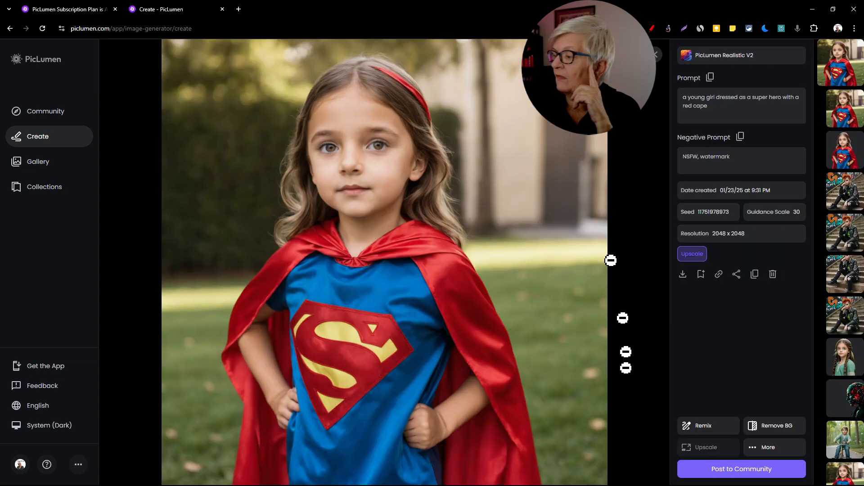
click(710, 429)
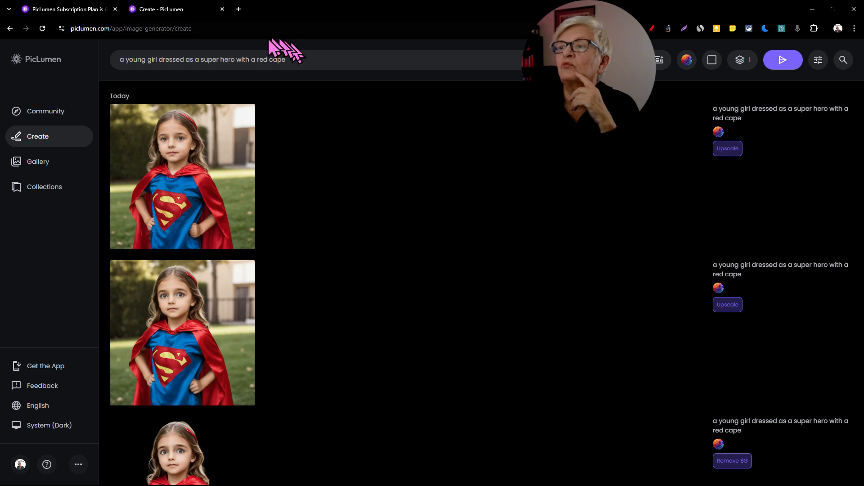
double_click(264, 59)
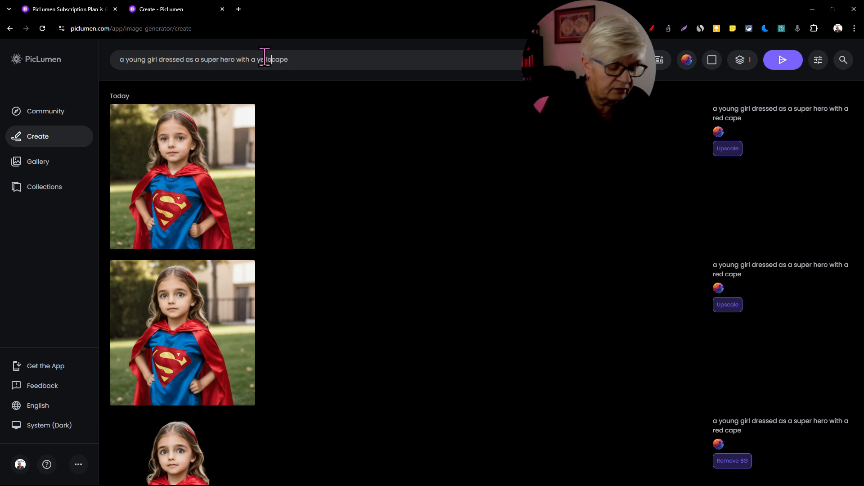
text(yellow)
key(Return)
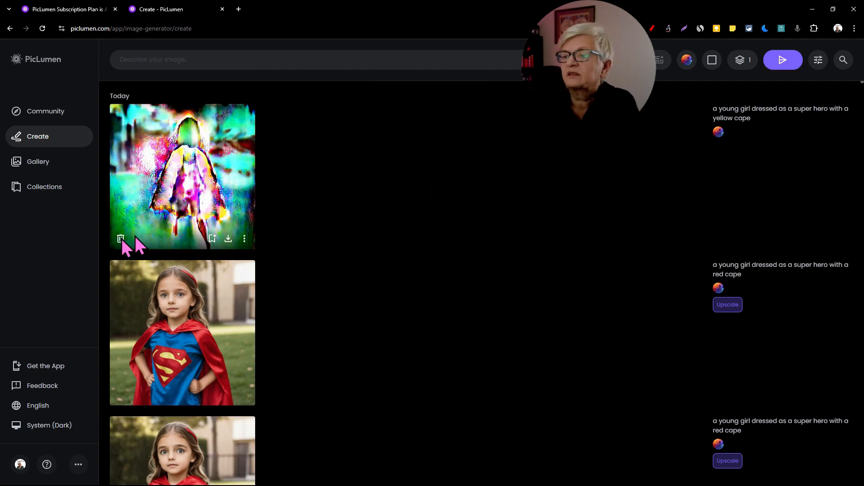
click(120, 239)
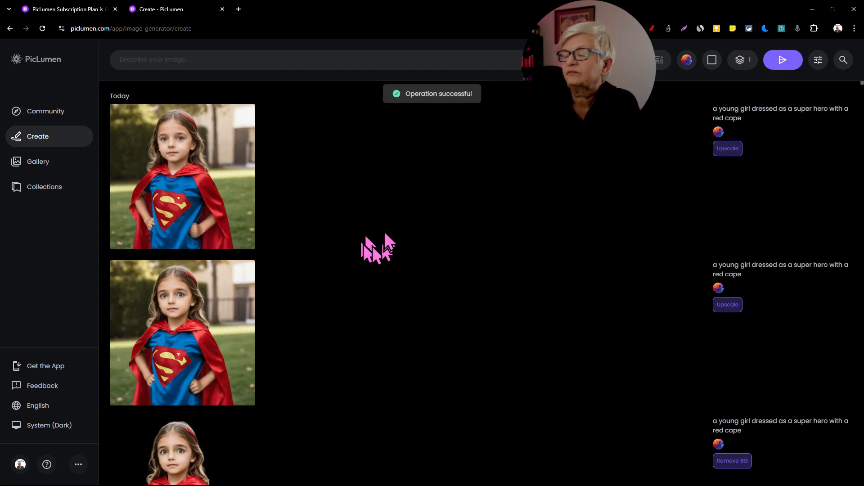
Step: Open the original 1024 x 1024 super hero girl image for inpainting and set the brush size to 55 px
click(212, 216)
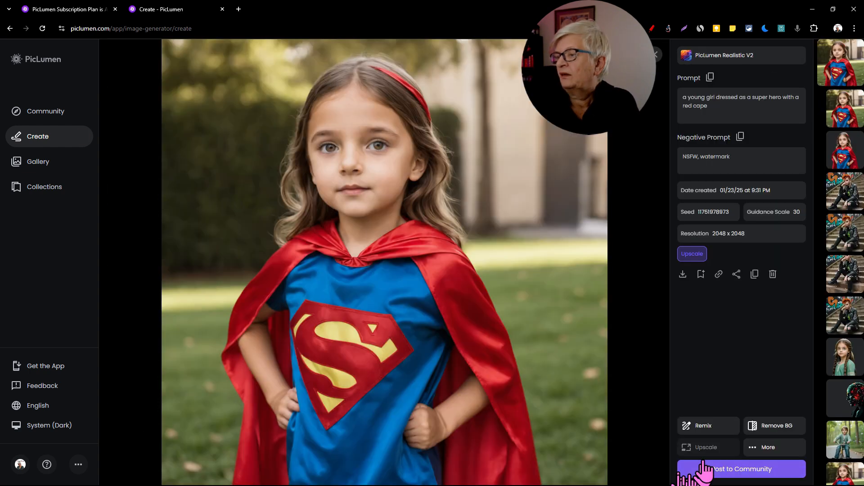
click(783, 450)
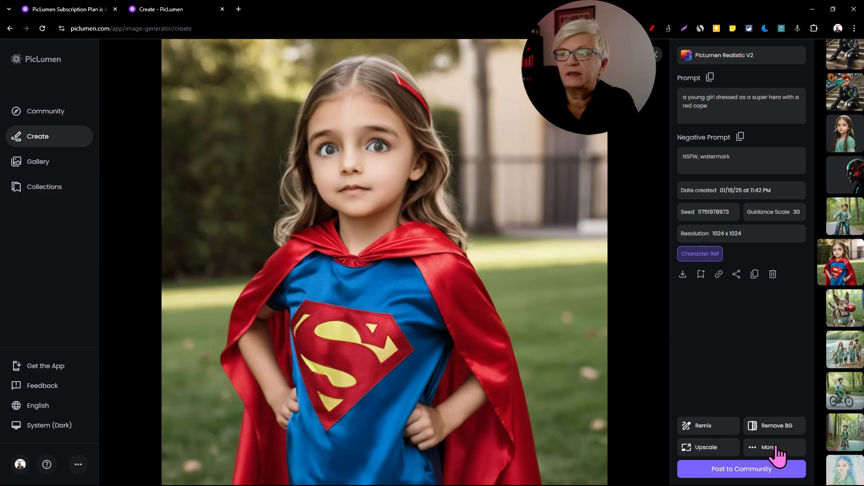
click(777, 448)
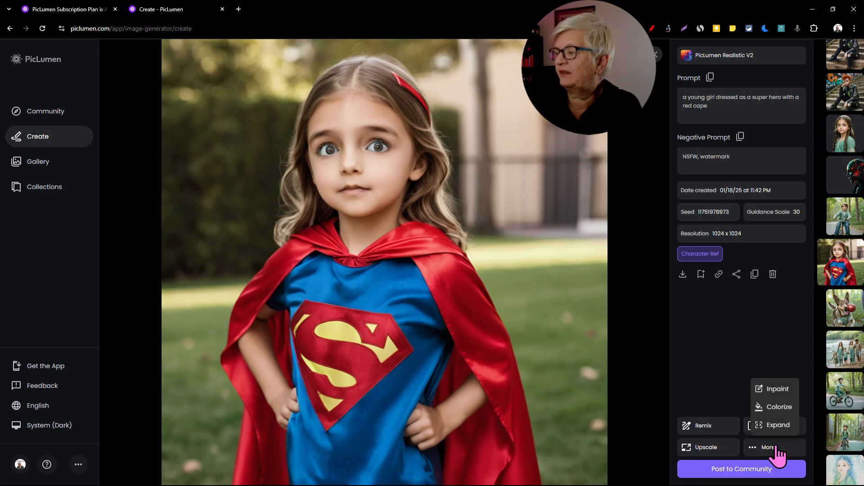
click(779, 389)
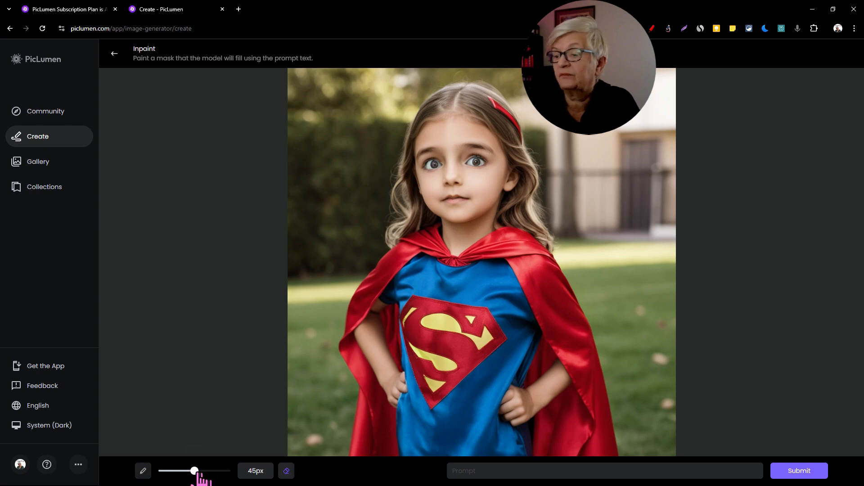
drag(194, 471, 204, 470)
click(143, 471)
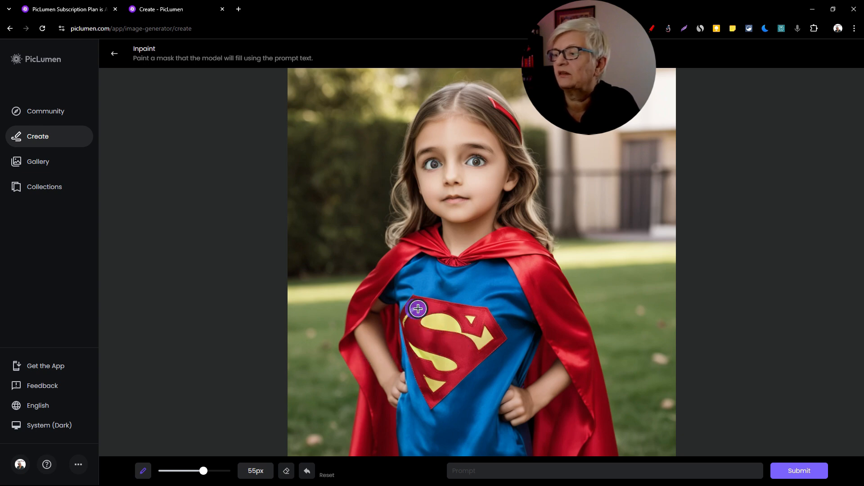
Step: Mask the emblem on the girl's chest, tidy the mask edges, and inpaint it with the prompt "a heart symbol on her chest"
mouse_move(418, 309)
mouse_down()
mouse_move(455, 371)
mouse_move(439, 391)
mouse_move(404, 328)
mouse_move(435, 318)
mouse_move(468, 324)
mouse_move(463, 339)
mouse_move(425, 330)
mouse_move(435, 358)
mouse_move(433, 335)
mouse_move(460, 334)
mouse_move(431, 347)
mouse_move(435, 301)
mouse_move(473, 294)
mouse_move(500, 334)
mouse_move(475, 360)
mouse_move(482, 337)
mouse_move(469, 318)
mouse_up()
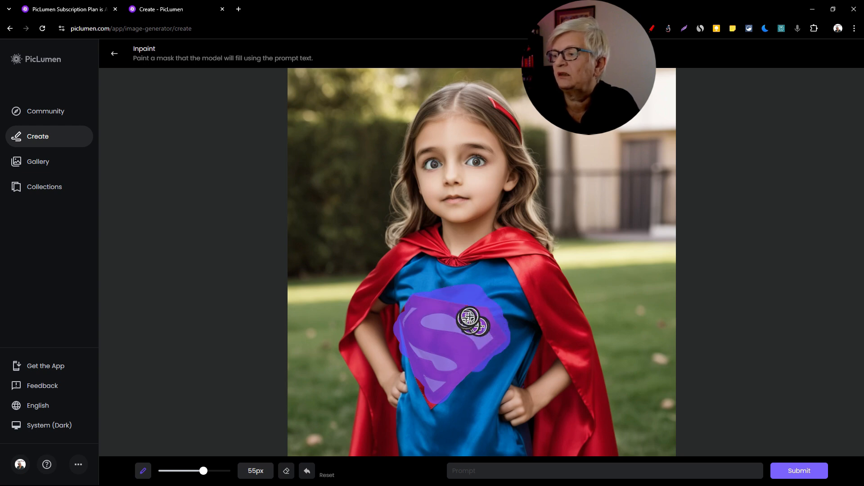
click(287, 471)
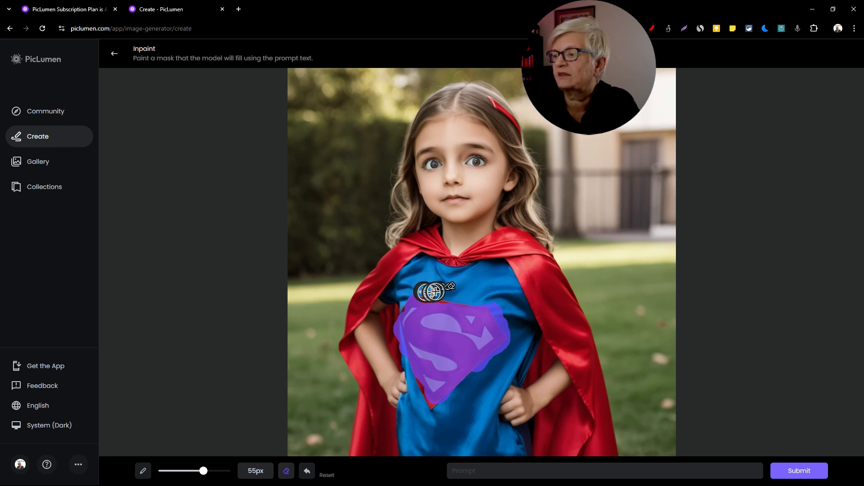
mouse_move(435, 292)
mouse_down()
mouse_move(495, 300)
mouse_move(505, 328)
mouse_move(505, 345)
mouse_move(463, 378)
mouse_up()
click(144, 471)
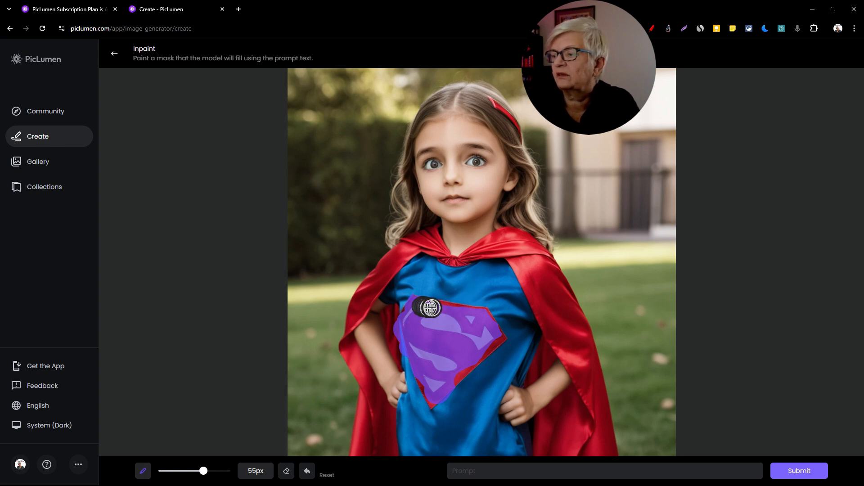
mouse_move(430, 308)
mouse_down()
mouse_move(480, 311)
mouse_move(494, 335)
mouse_move(423, 391)
mouse_move(443, 381)
mouse_up()
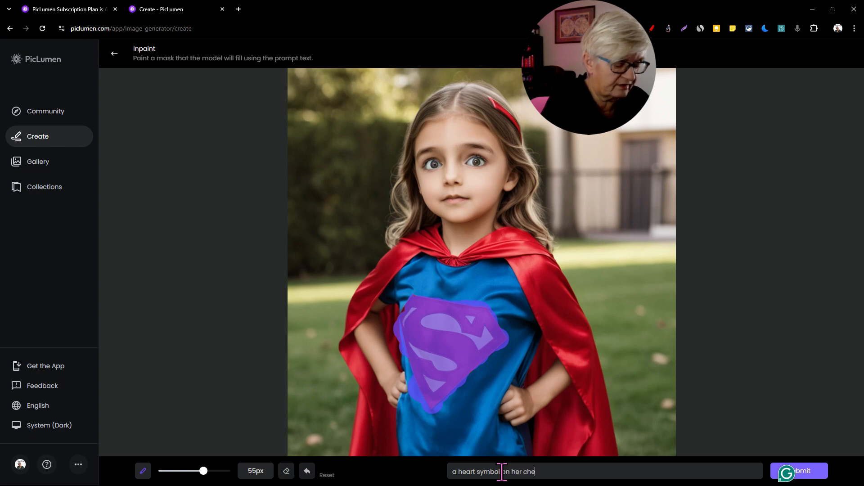
click(809, 472)
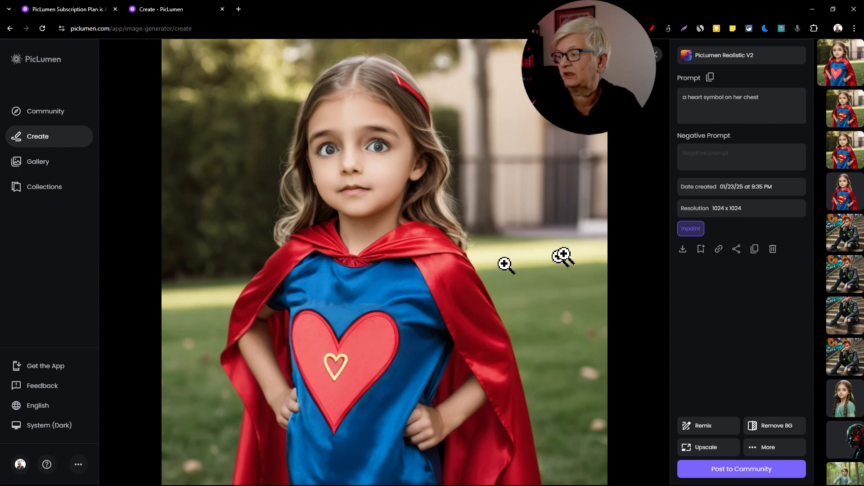
Step: Return to the original super hero girl image in the creation history and open it in Expand
key(Escape)
scroll(202, 248, down, 10)
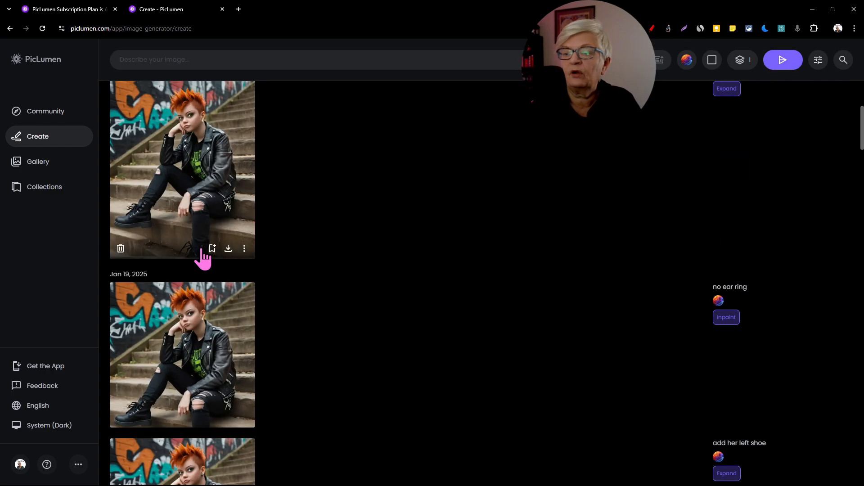
scroll(202, 248, down, 15)
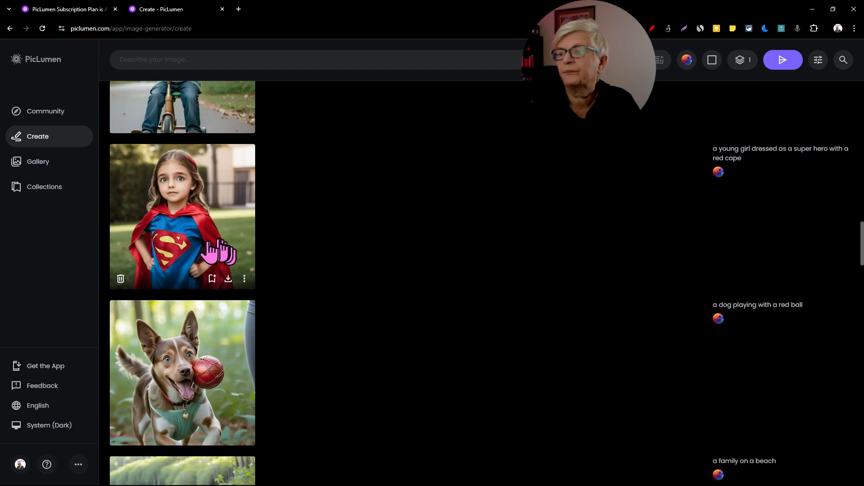
click(210, 245)
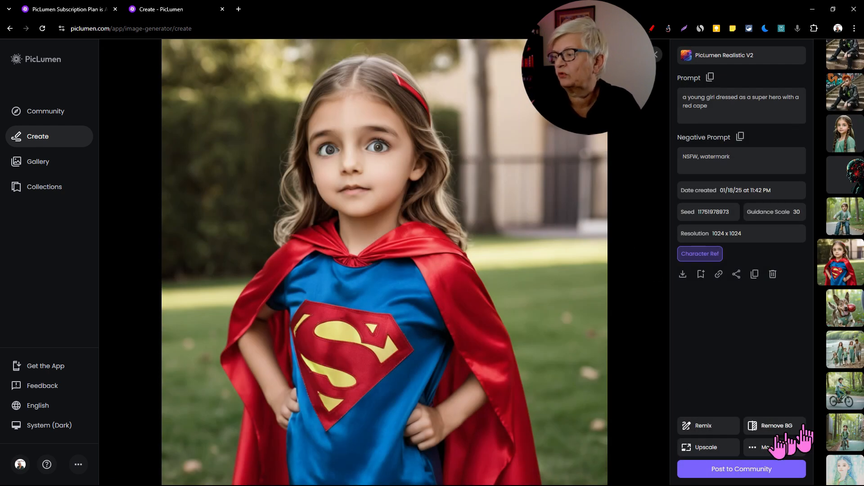
click(764, 447)
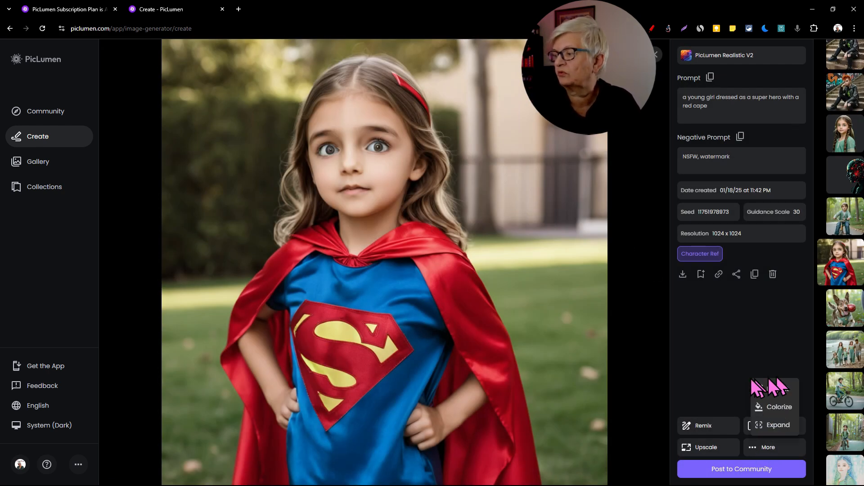
click(771, 425)
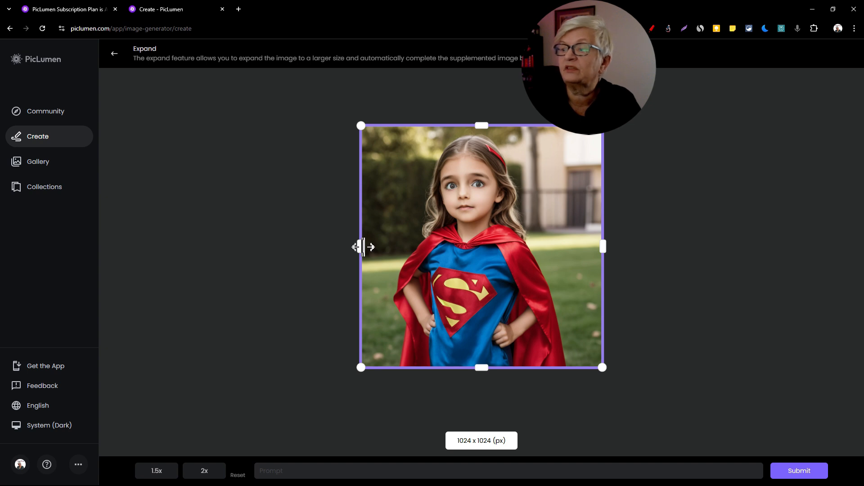
Step: Try widening the expansion frame on both sides of the girl to 1428 x 1024 px
drag(362, 246, 311, 246)
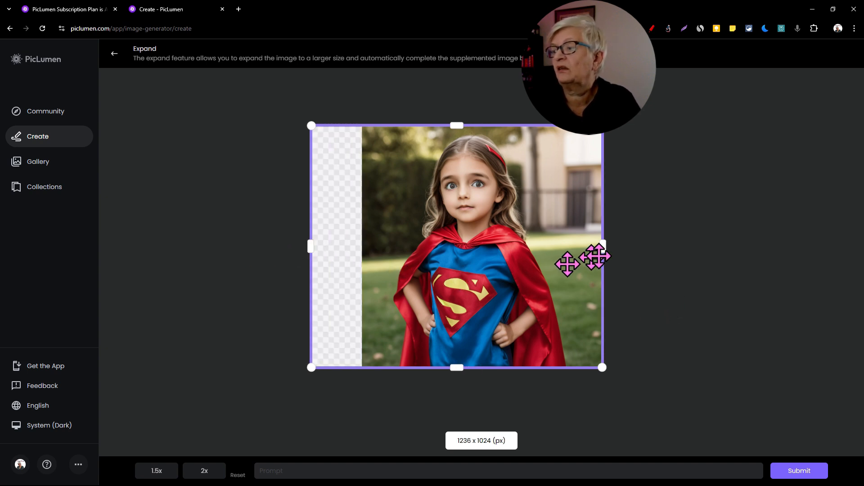
drag(603, 249, 648, 246)
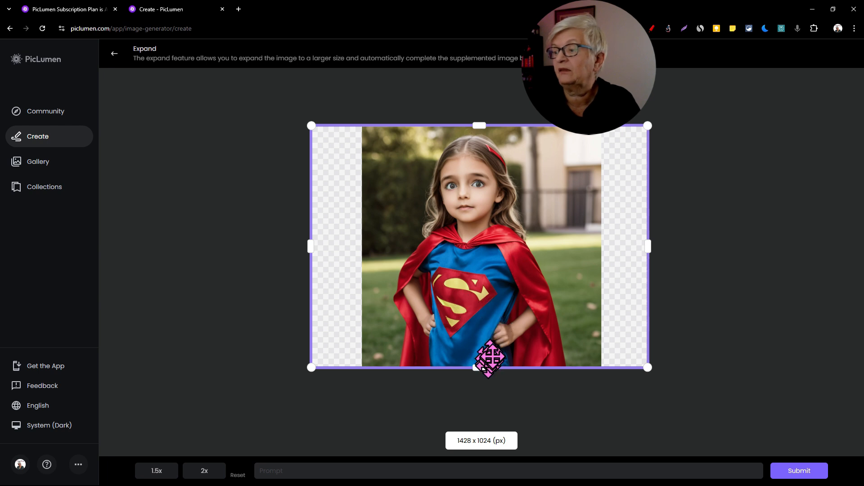
mouse_move(480, 367)
mouse_down()
mouse_move(482, 406)
mouse_move(479, 369)
mouse_up()
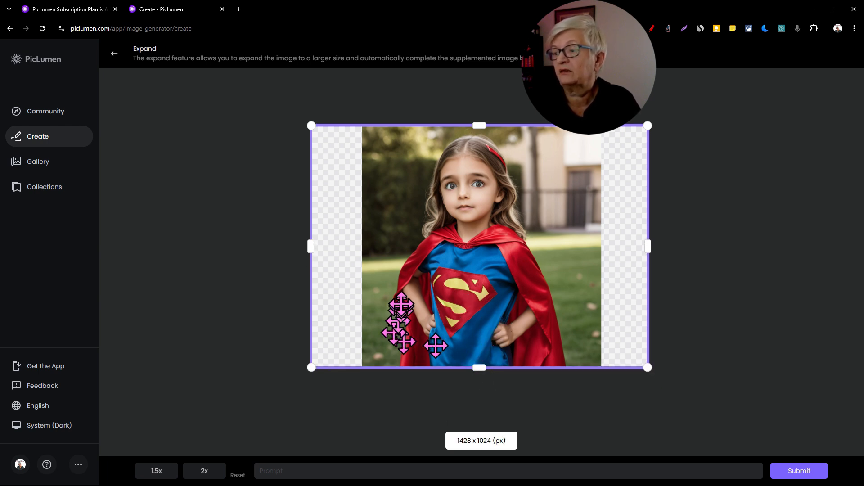
Step: Expand the canvas 2x with the original image placed in the frame's upper-left corner, and view the generated result
click(210, 472)
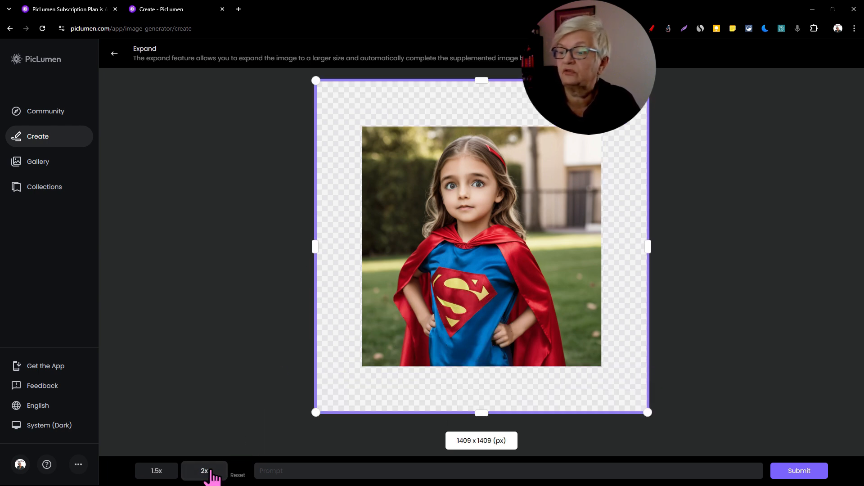
click(167, 477)
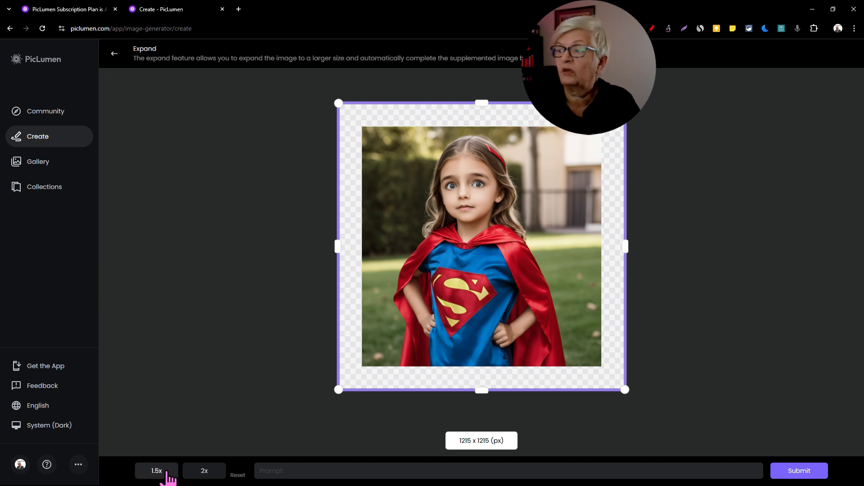
click(197, 473)
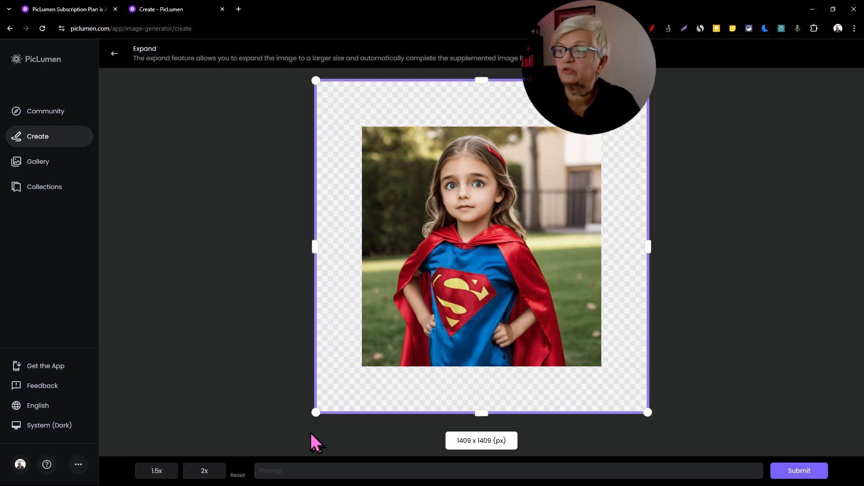
drag(484, 243, 440, 195)
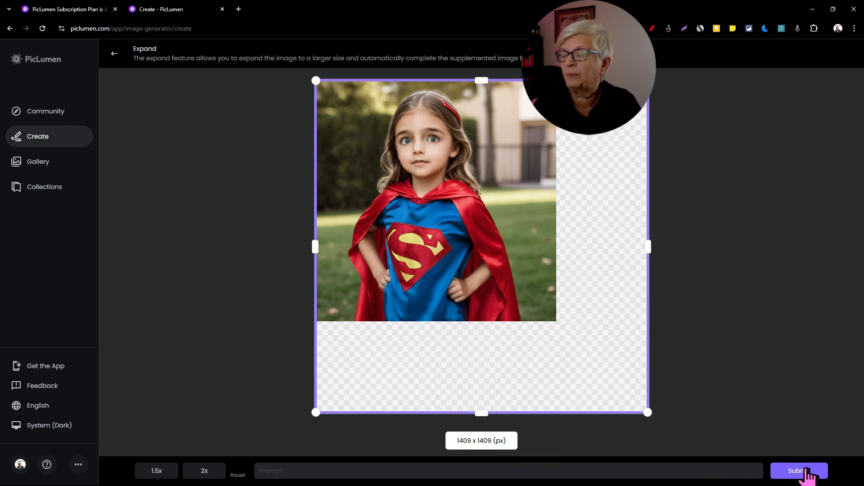
click(805, 472)
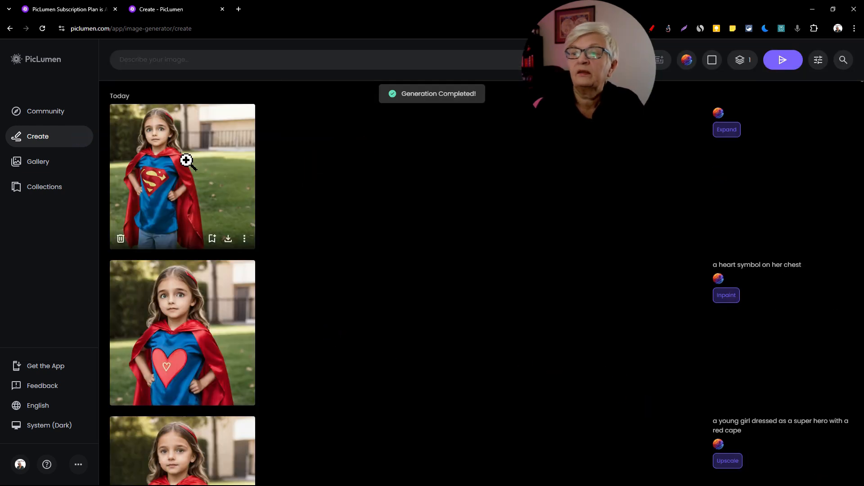
click(186, 161)
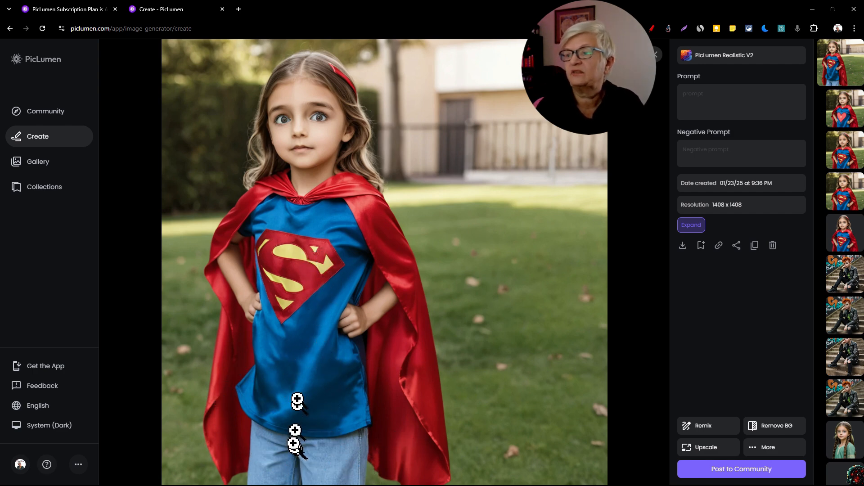
Step: Colorize the ink drawing of the braided girl with the prompt "an colorful oil painting"
scroll(265, 256, down, 10)
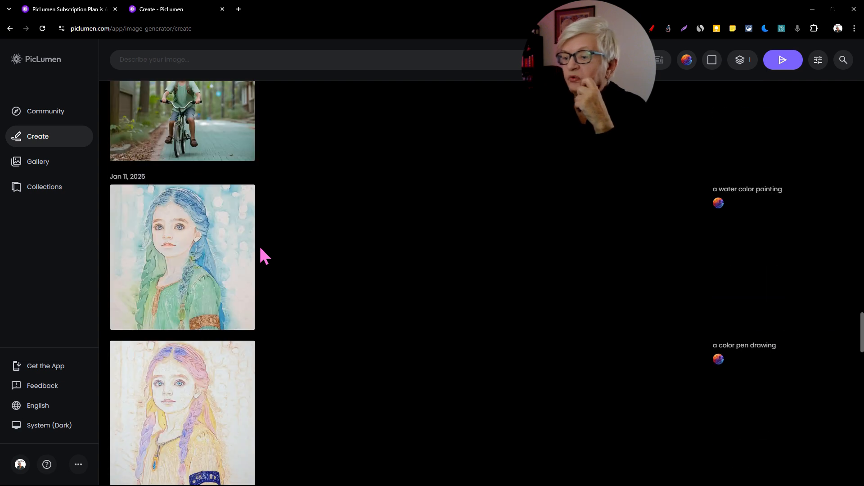
scroll(409, 286, down, 2)
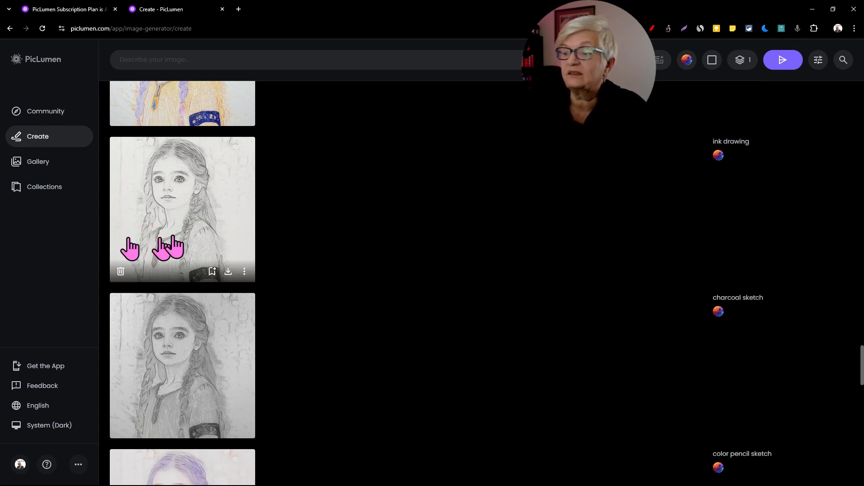
click(208, 202)
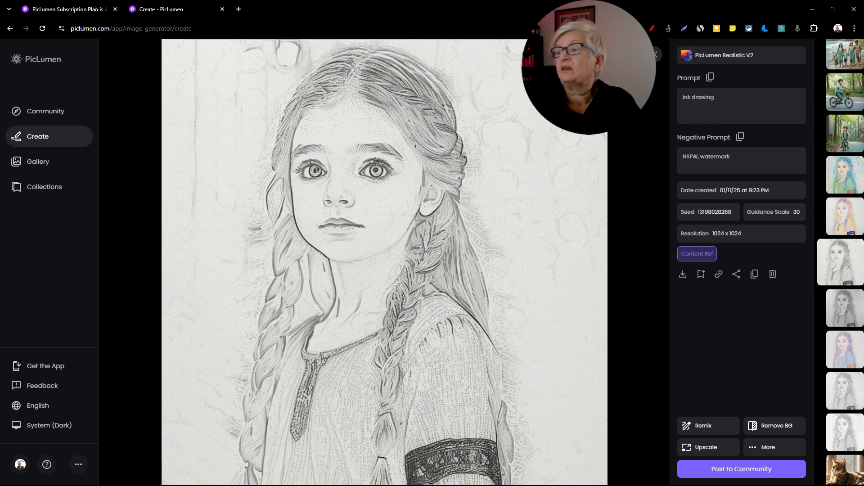
click(774, 448)
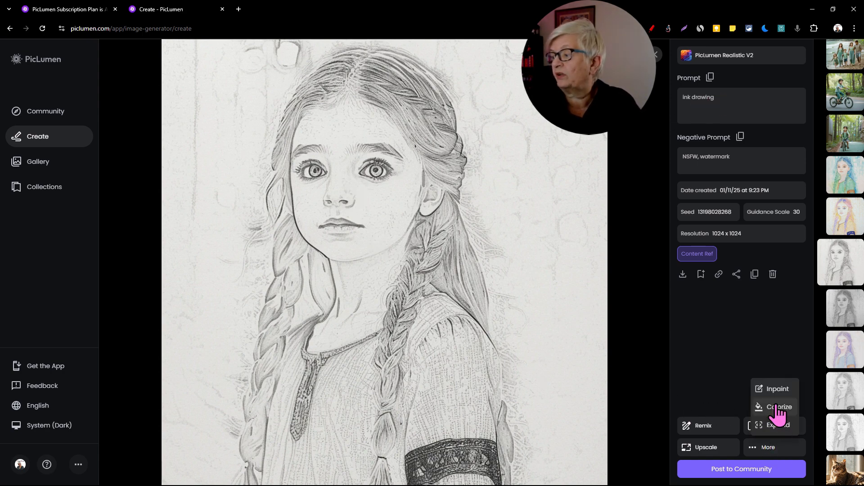
click(777, 407)
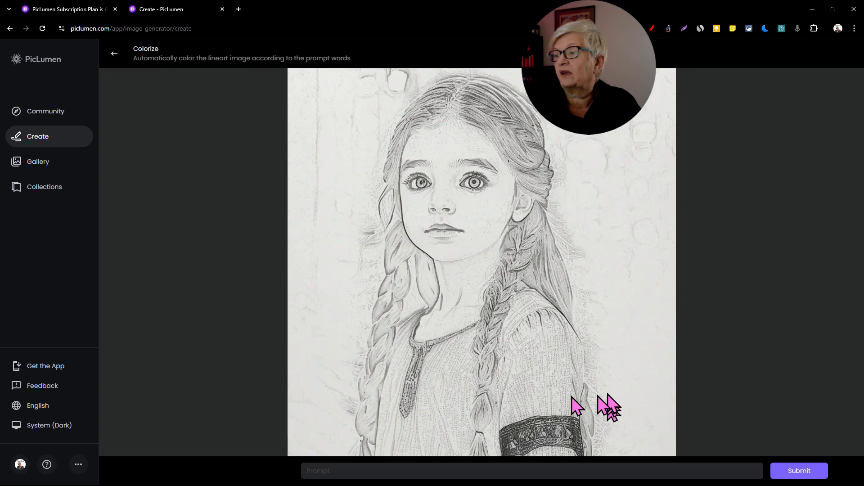
text(an colorful oil painting)
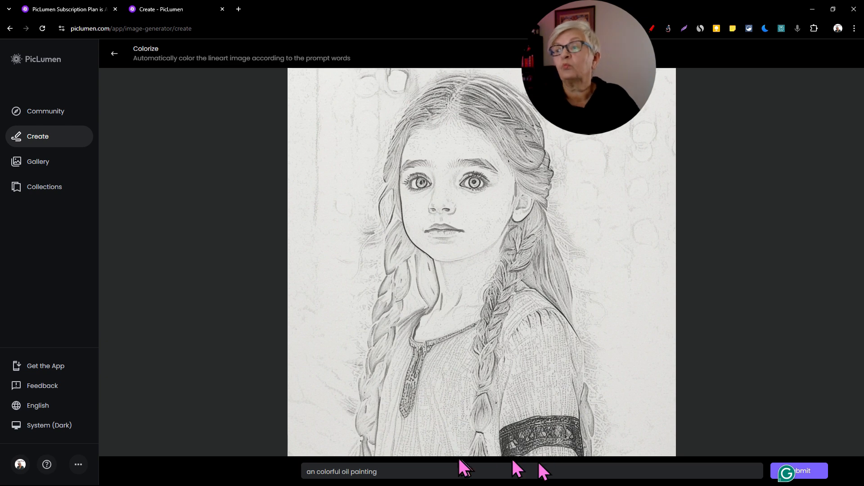
click(809, 471)
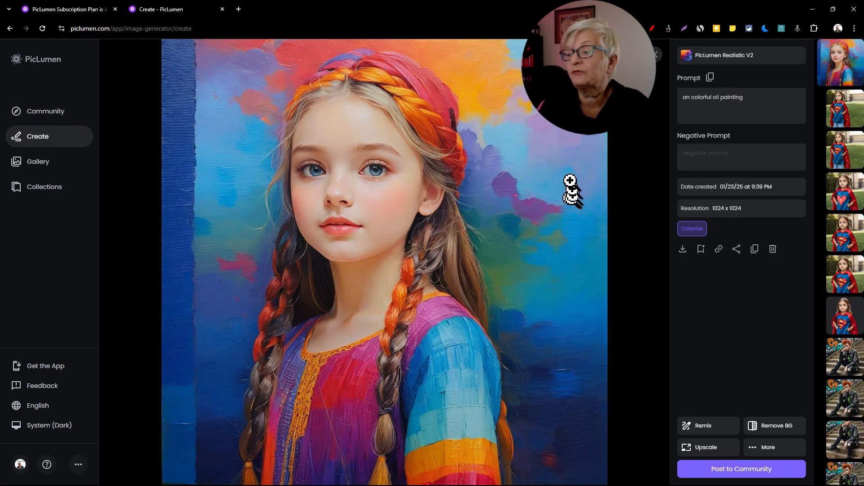
Step: Return to the creation history and open the original ink drawing of the braided girl in Colorize
click(653, 58)
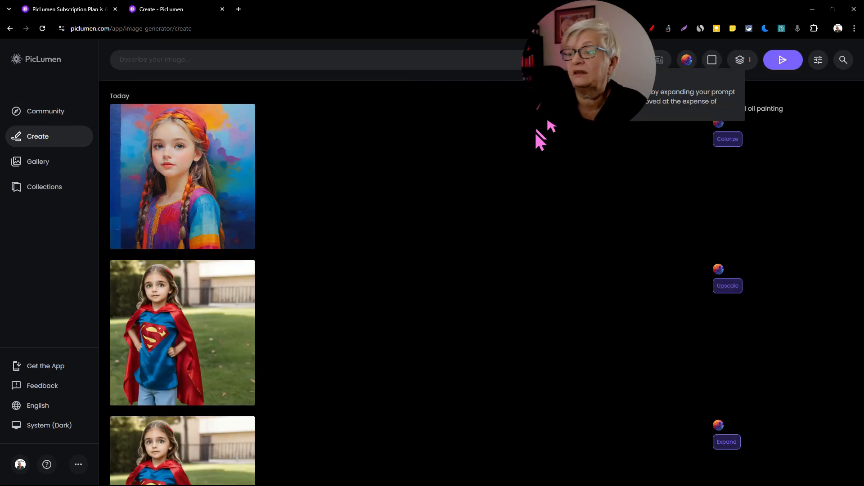
scroll(272, 206, down, 20)
scroll(272, 206, down, 20)
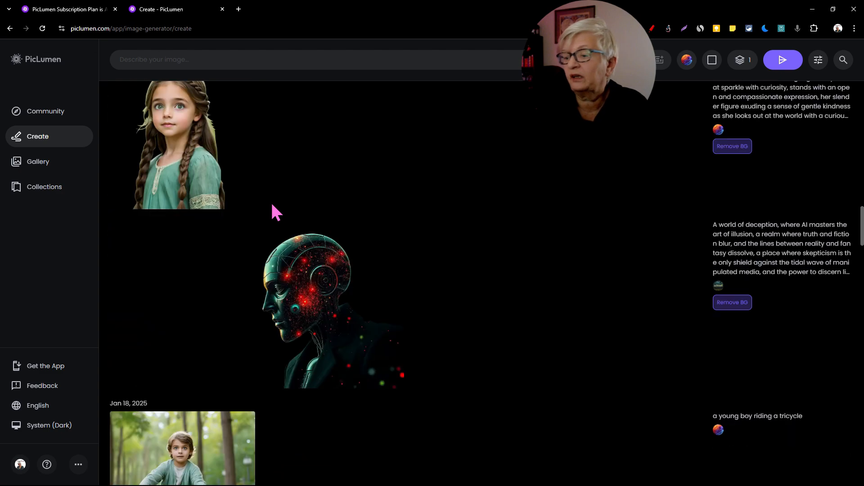
scroll(272, 209, down, 13)
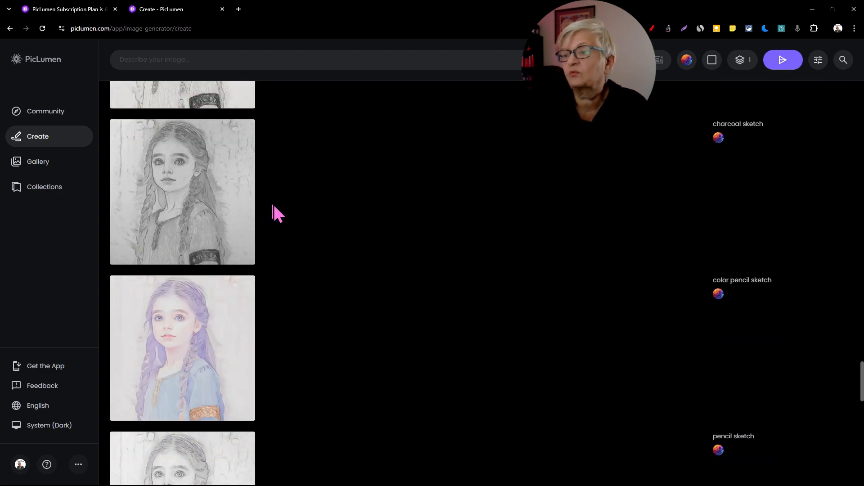
scroll(311, 193, up, 7)
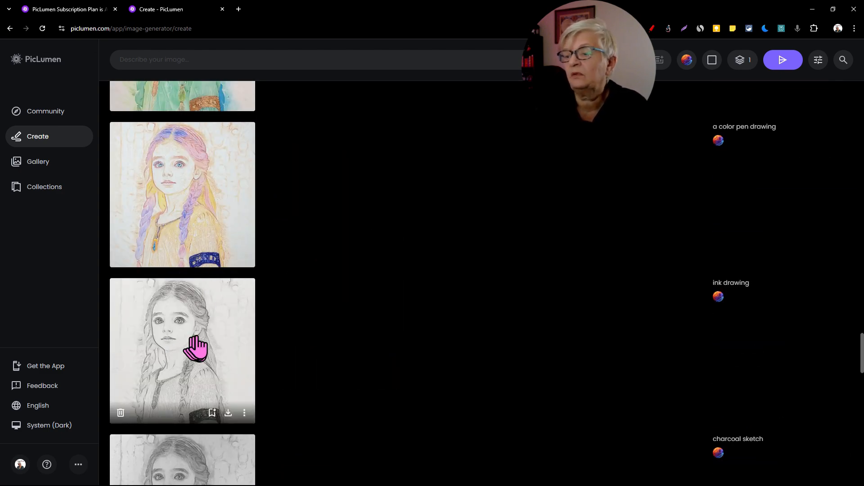
scroll(195, 349, down, 2)
click(175, 258)
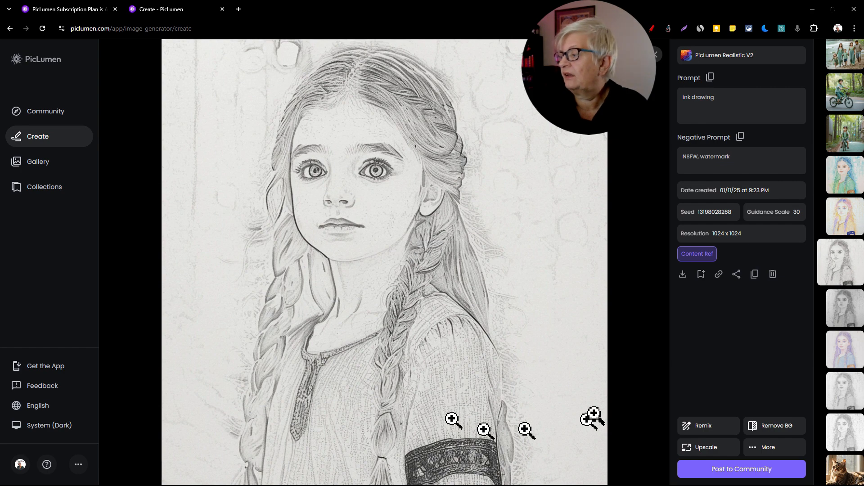
click(779, 450)
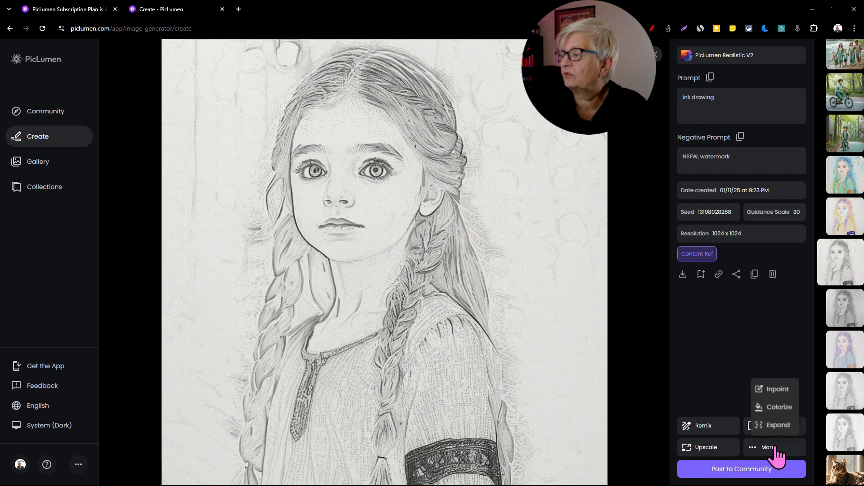
click(781, 404)
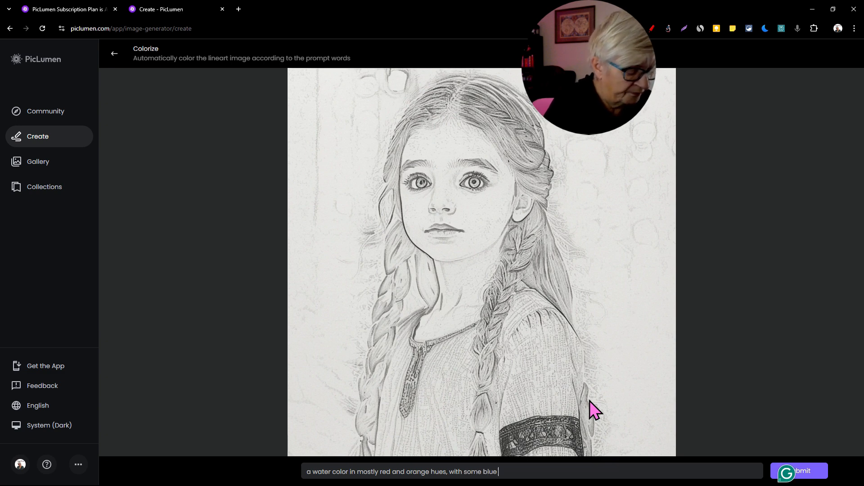
Step: Colorize the drawing with the prompt "a water color in mostly red and orange hues, with some blue accents", view the result, and return to the history
click(810, 470)
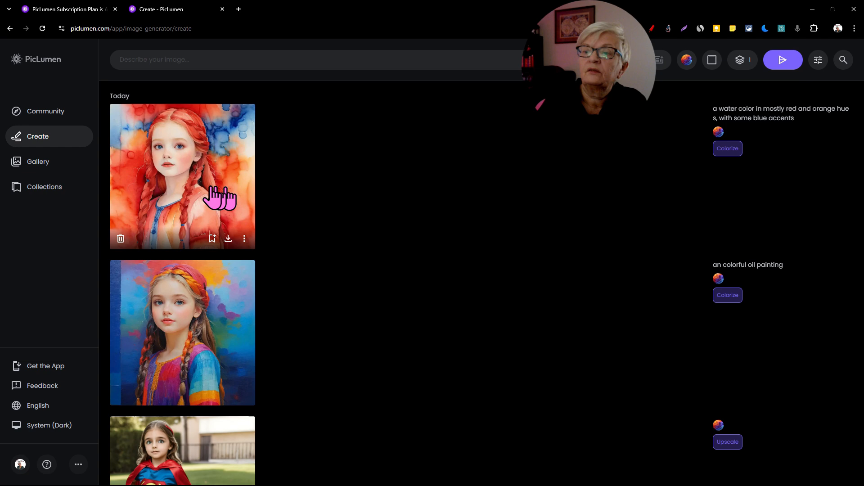
click(219, 194)
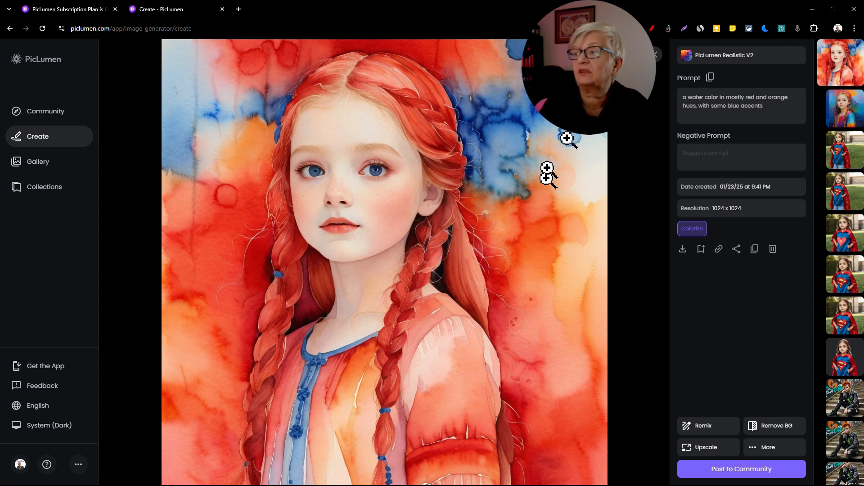
click(656, 55)
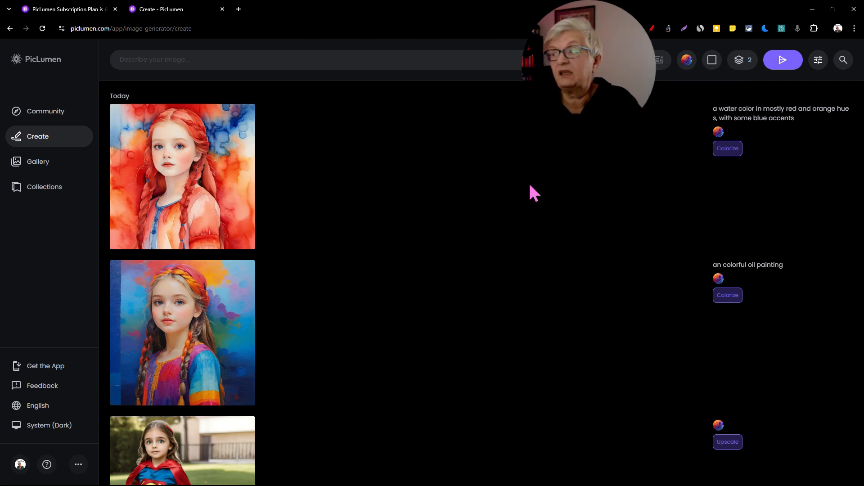
Step: Open the advanced settings for image generation
click(818, 63)
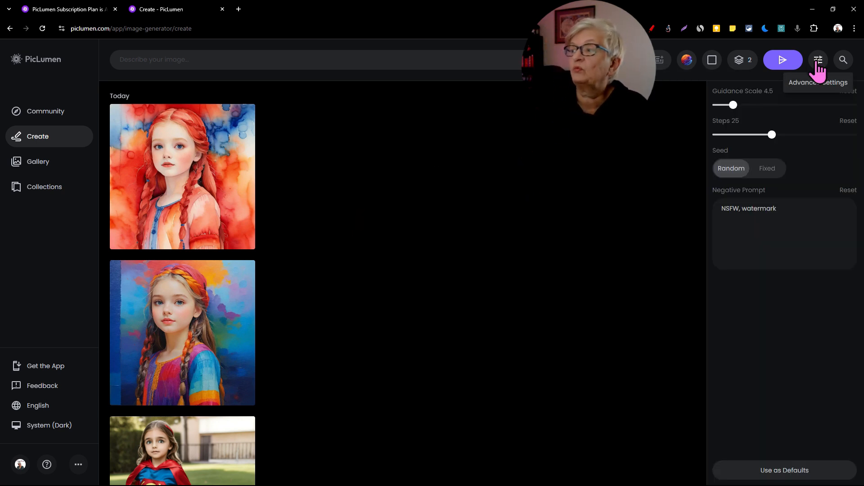